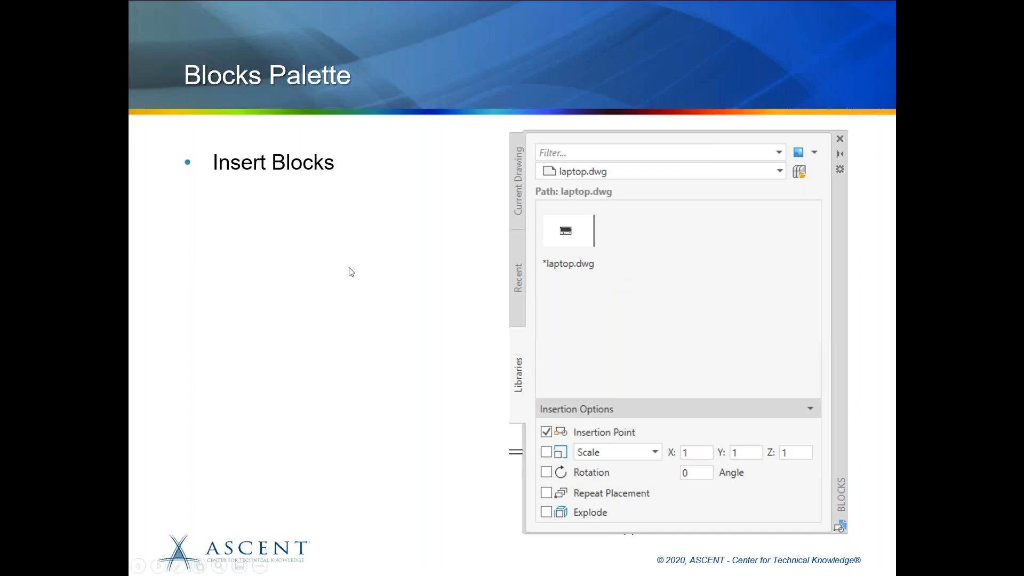
pyautogui.click(507, 329)
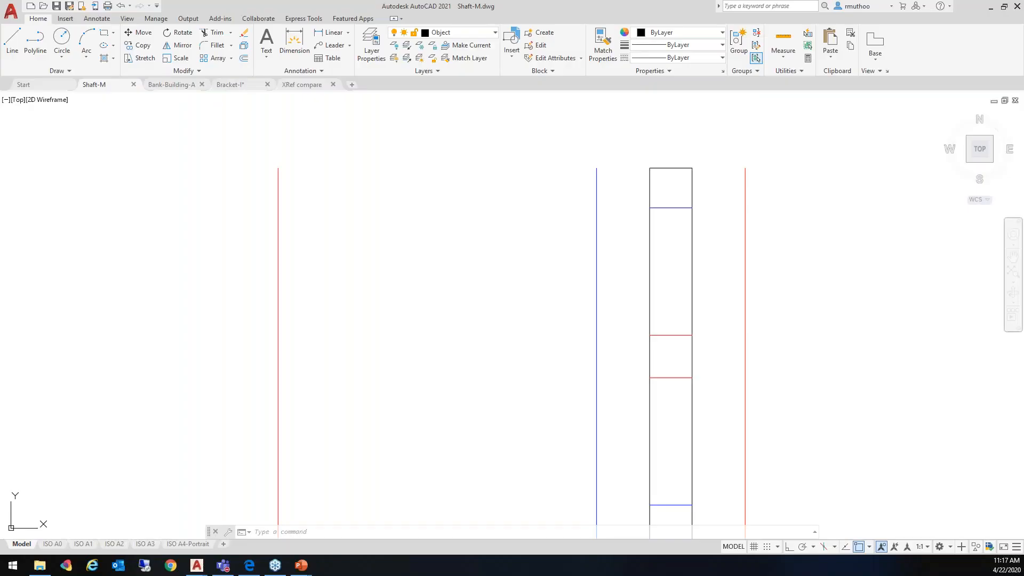
pyautogui.moveTo(493, 317); pyautogui.dragTo(477, 276, button='middle')
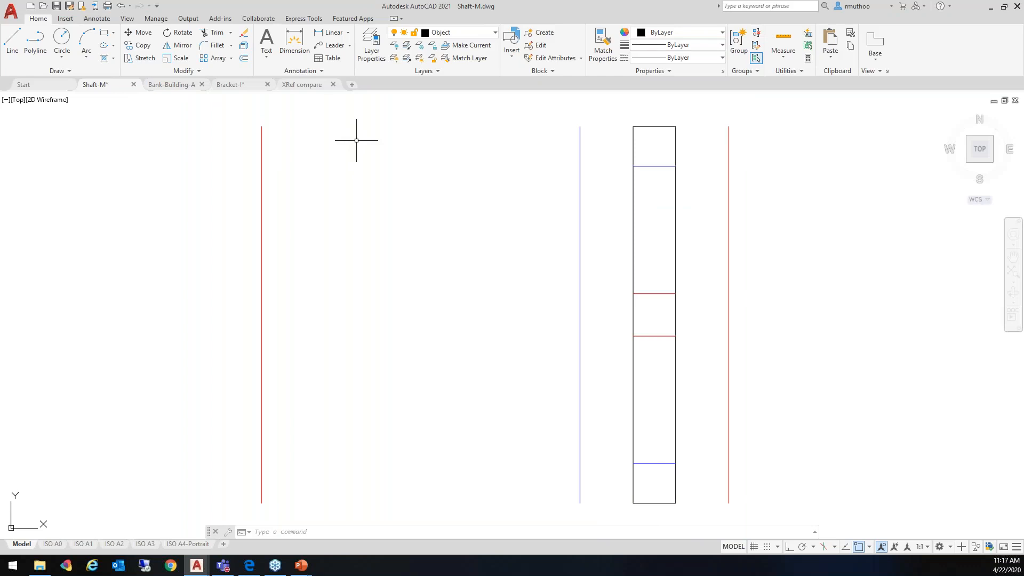
# In the Bank-Building-A drawing, use Quick measure to get the areas of the U-shaped teller counter and the small rectangular counter inside it
pyautogui.click(180, 87)
pyautogui.moveTo(766, 246); pyautogui.dragTo(691, 200, button='middle')
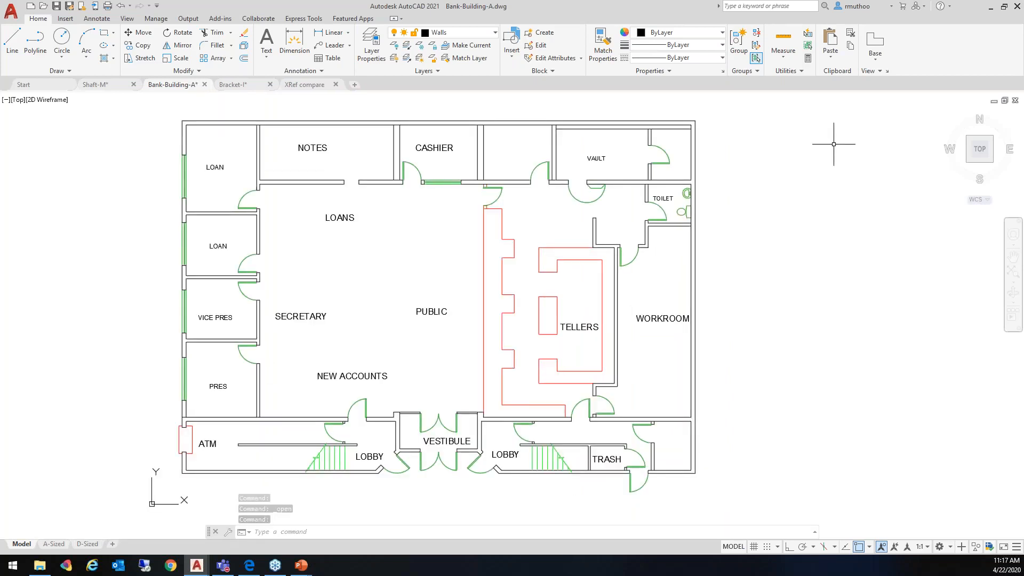
pyautogui.click(783, 59)
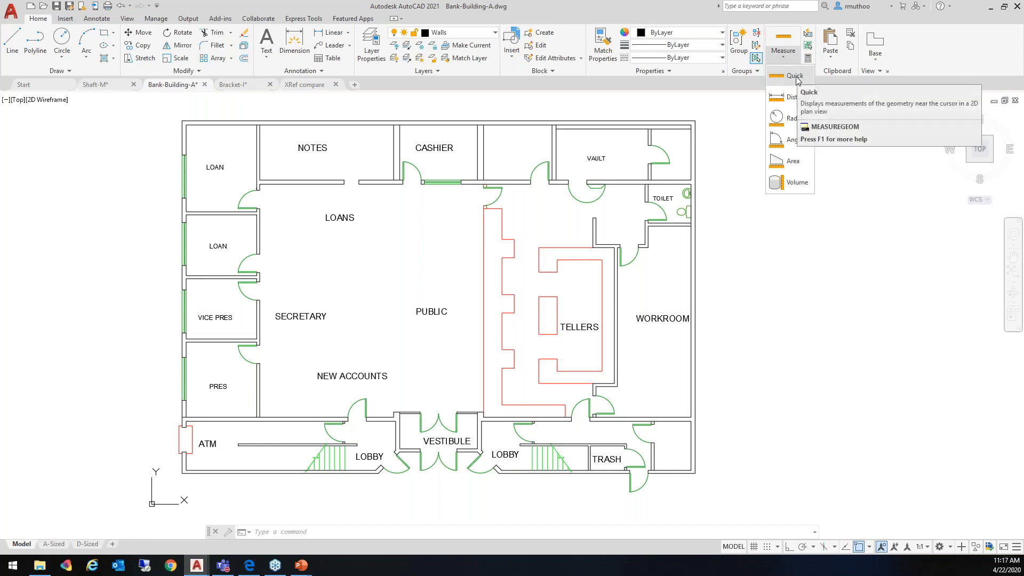
pyautogui.click(795, 77)
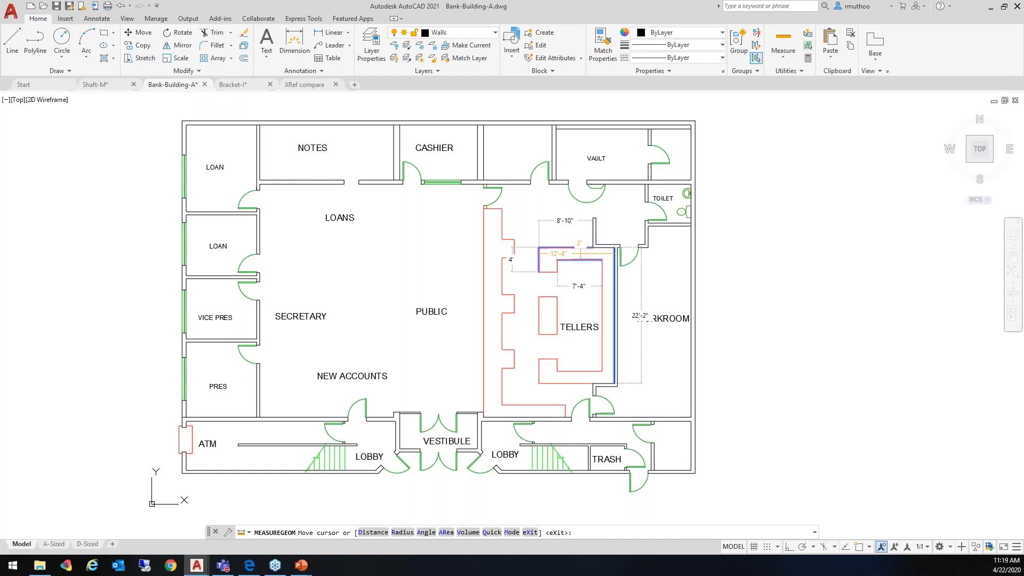
pyautogui.click(580, 253)
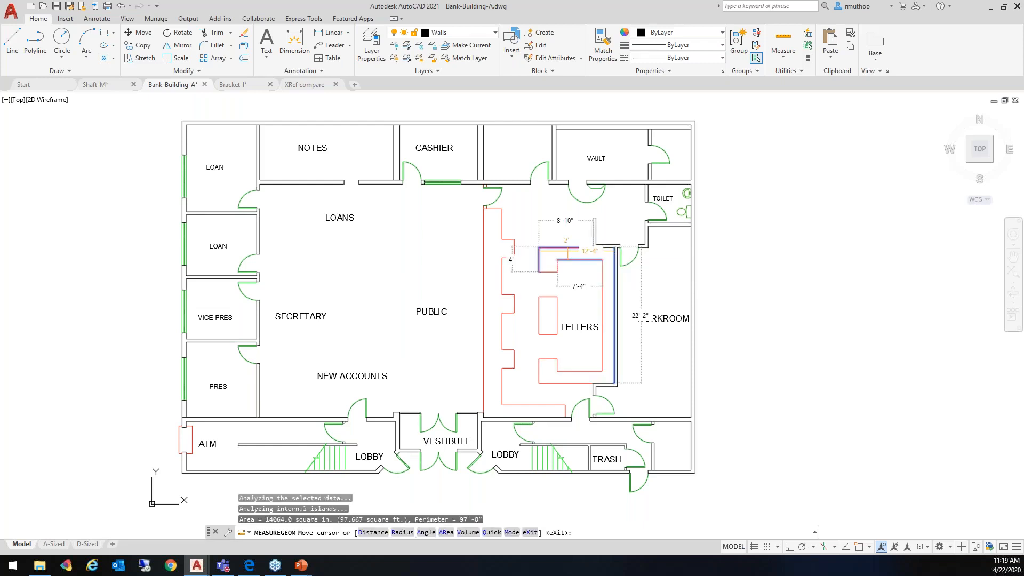
pyautogui.click(567, 254)
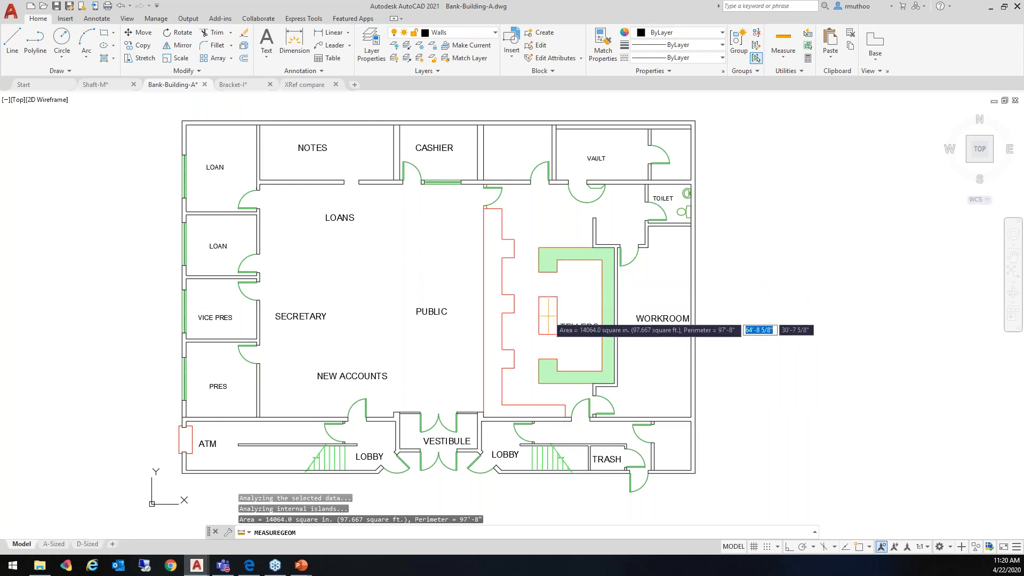
pyautogui.click(554, 323)
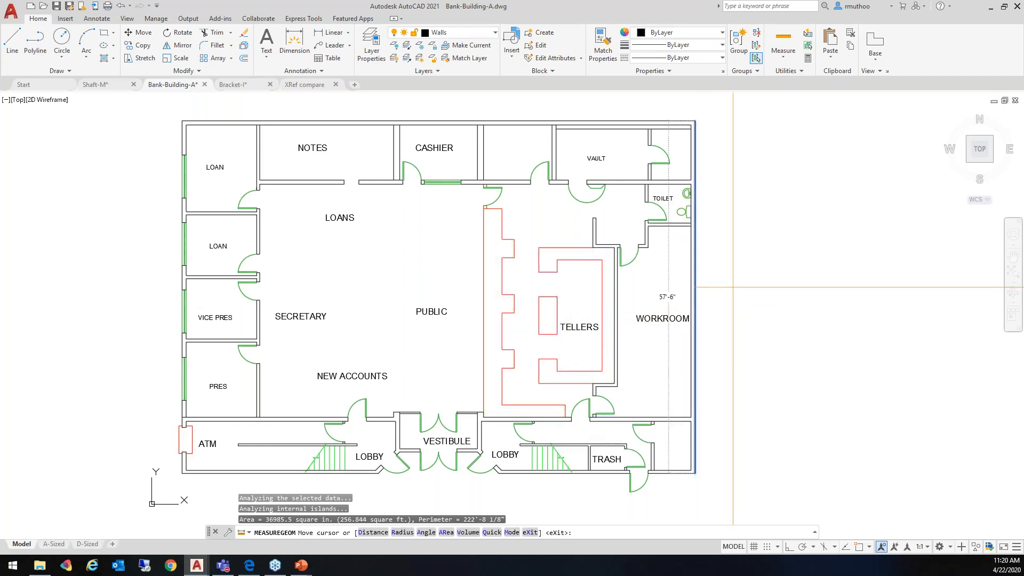
pyautogui.press('Escape')
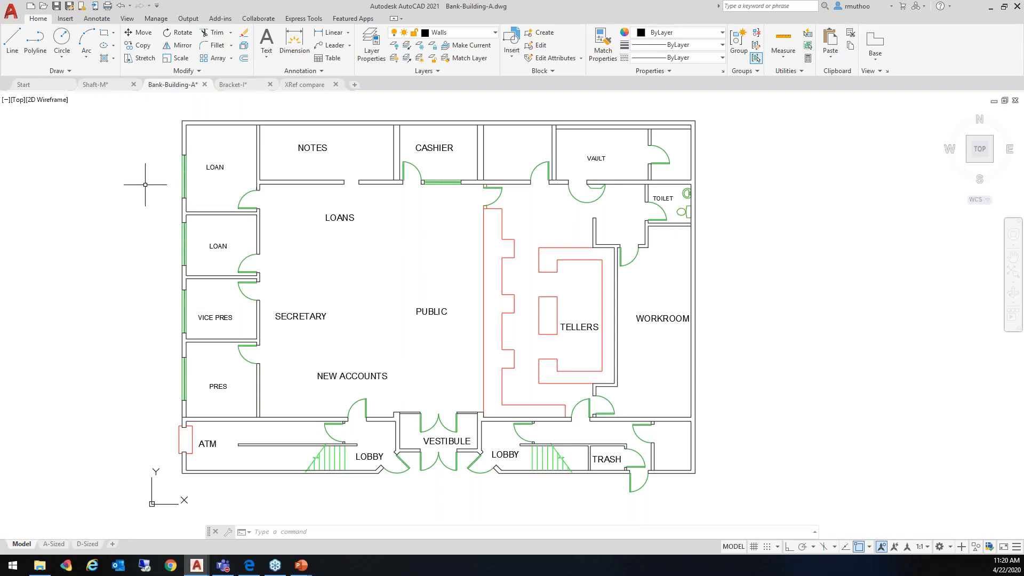
# Review the block gallery of the current drawing and the recently used blocks, closing the Blocks palette when done
pyautogui.click(66, 20)
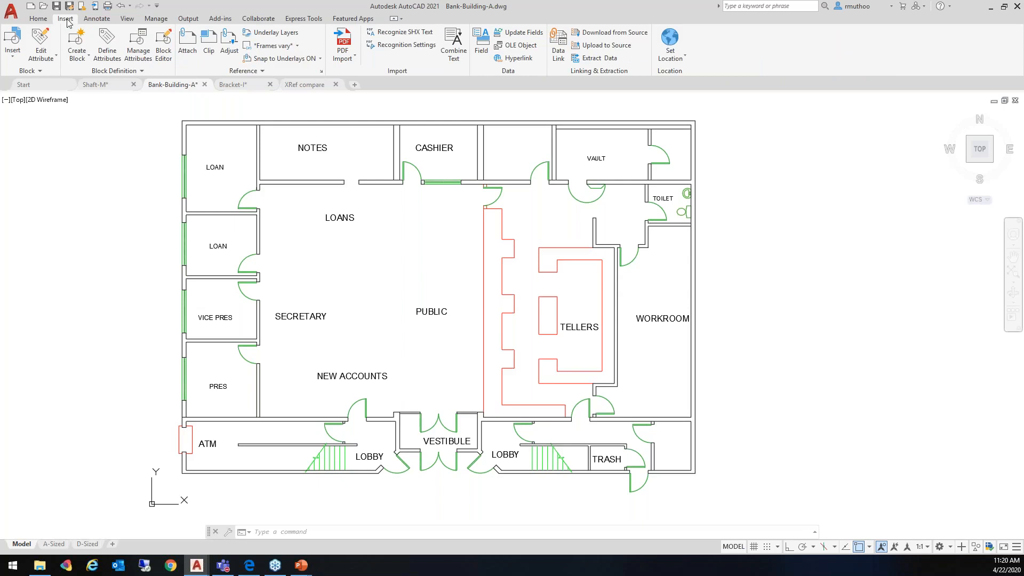
pyautogui.click(15, 61)
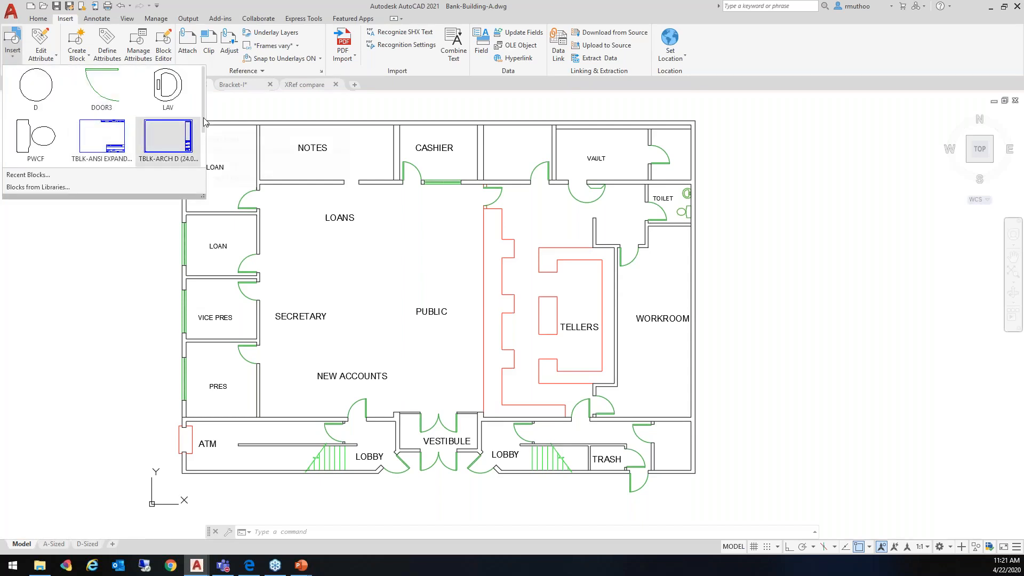
pyautogui.moveTo(204, 120)
pyautogui.mouseDown()
pyautogui.moveTo(204, 147)
pyautogui.moveTo(202, 101)
pyautogui.mouseUp()
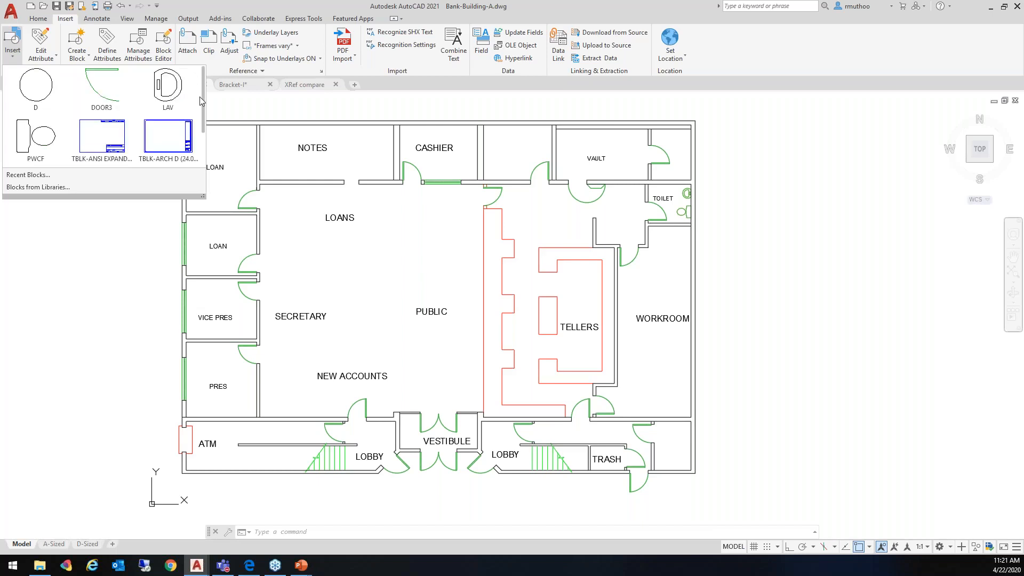
pyautogui.moveTo(200, 97); pyautogui.dragTo(64, 186)
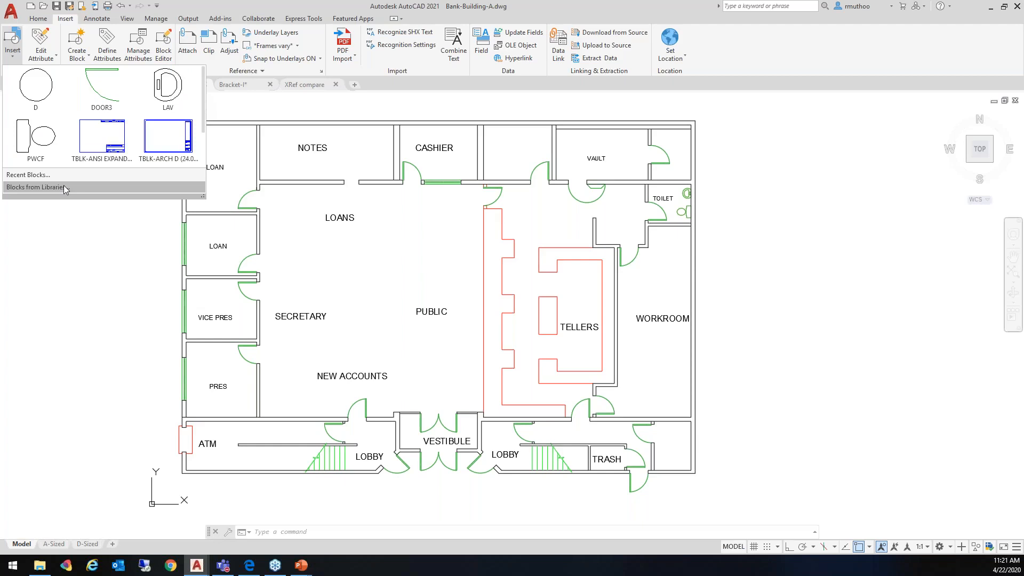
pyautogui.click(36, 176)
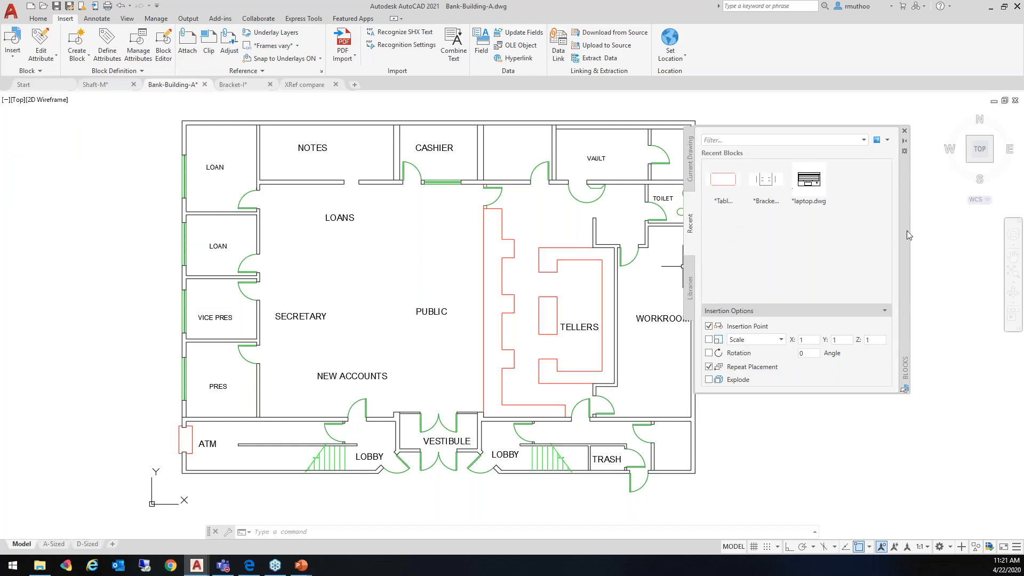
pyautogui.moveTo(908, 235); pyautogui.dragTo(660, 221)
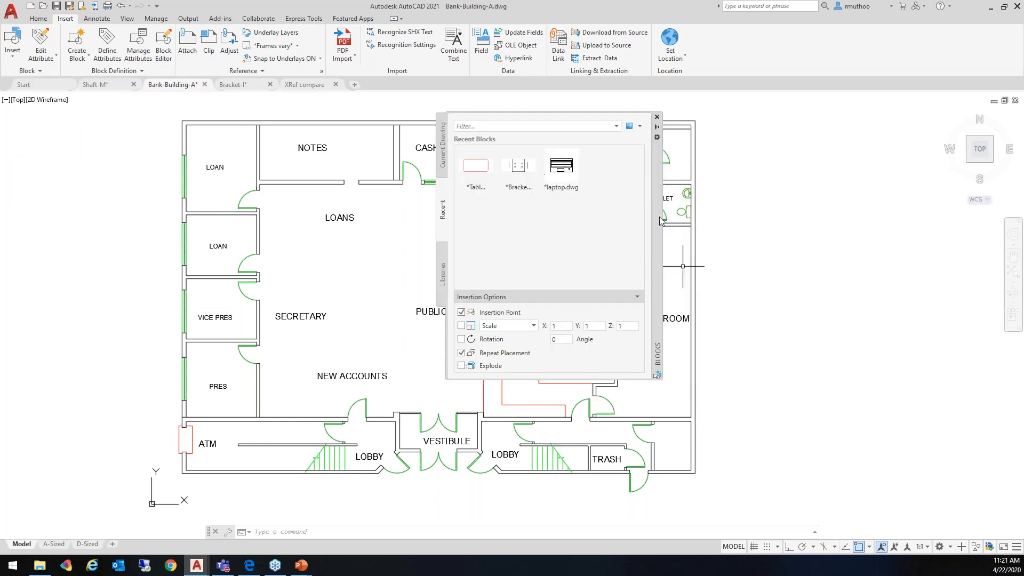
pyautogui.click(657, 117)
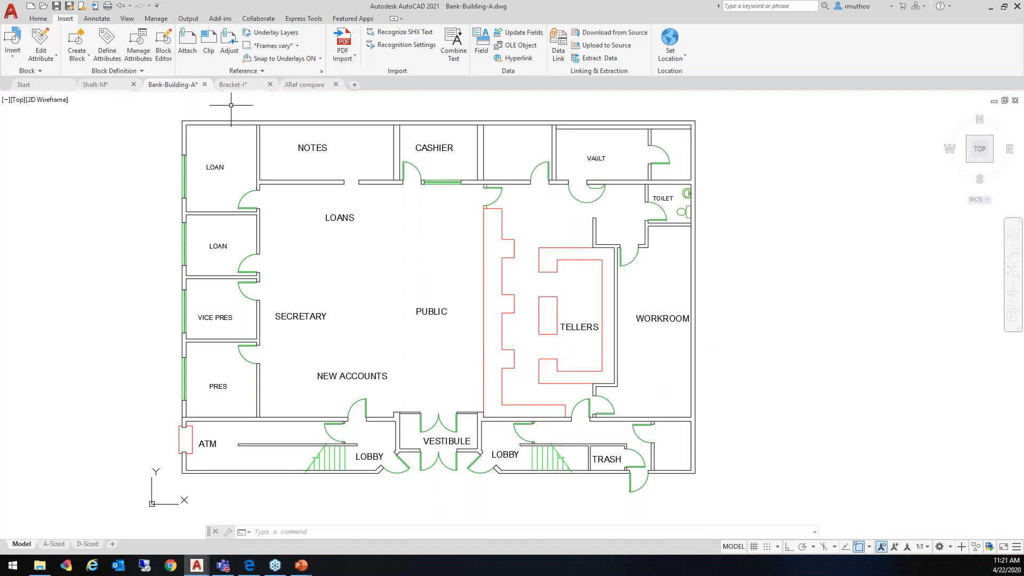
# Open the Blocks palette and display its block libraries
pyautogui.click(127, 19)
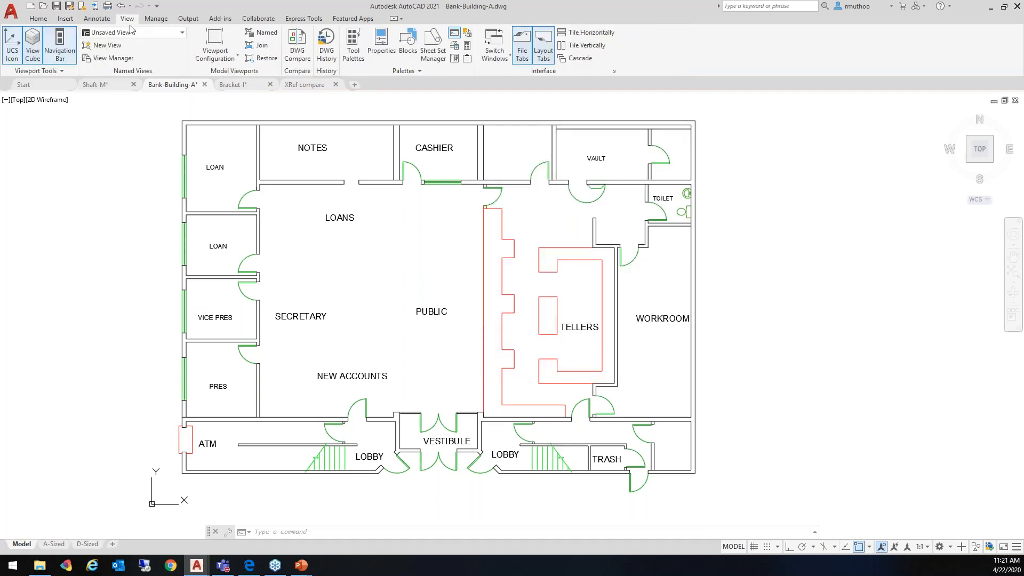
pyautogui.click(410, 43)
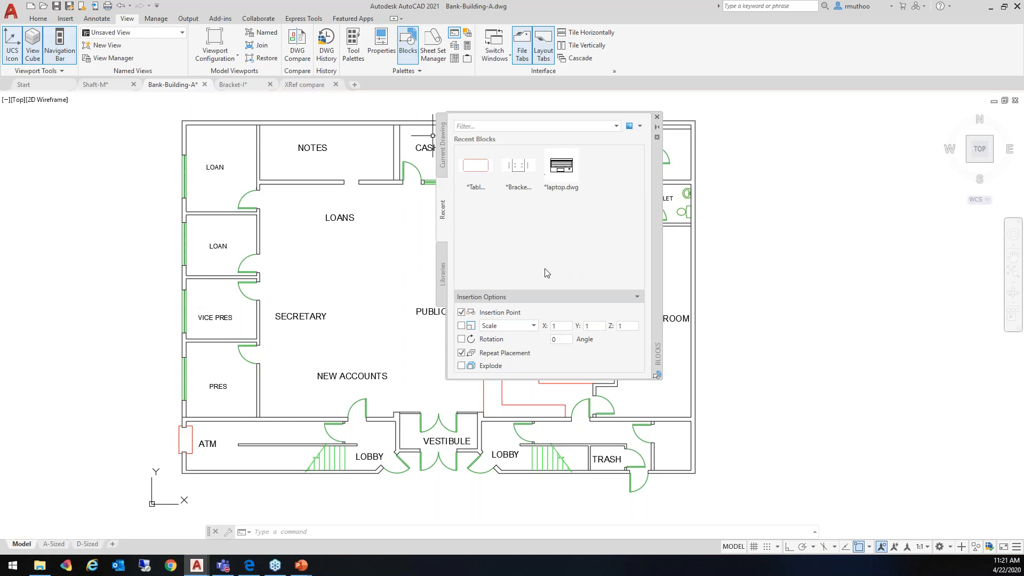
pyautogui.click(443, 280)
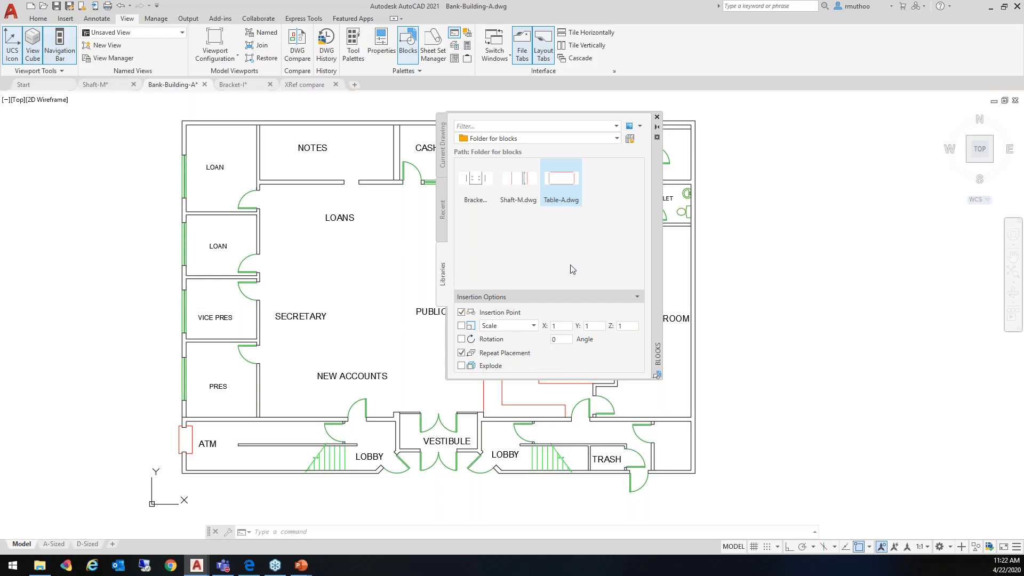
# Load Table-A.dwg from the "Whats new in AutoCAD 2021" folder as the block library and review the blocks it contains
pyautogui.click(630, 140)
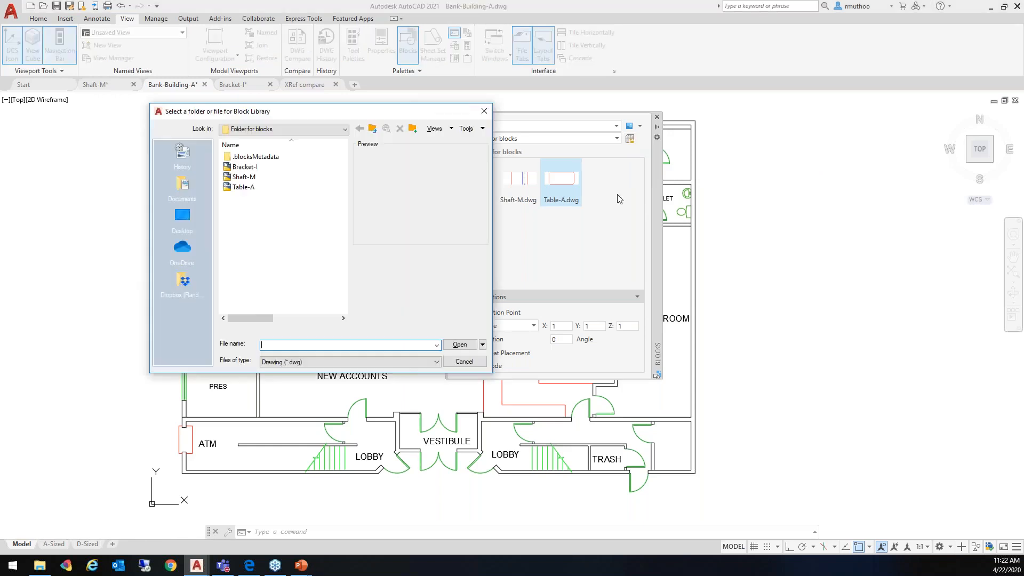
pyautogui.click(373, 128)
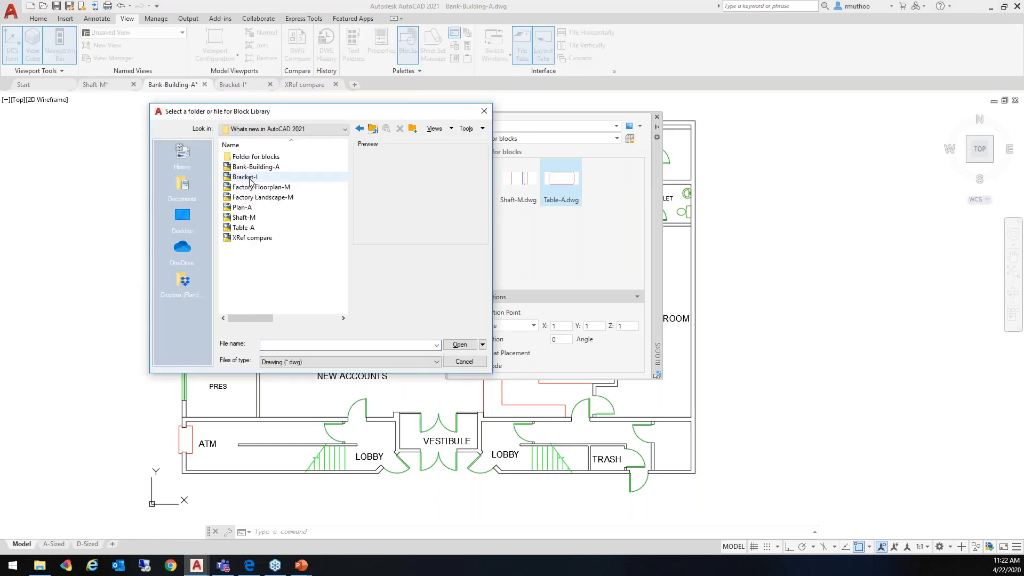
pyautogui.click(241, 228)
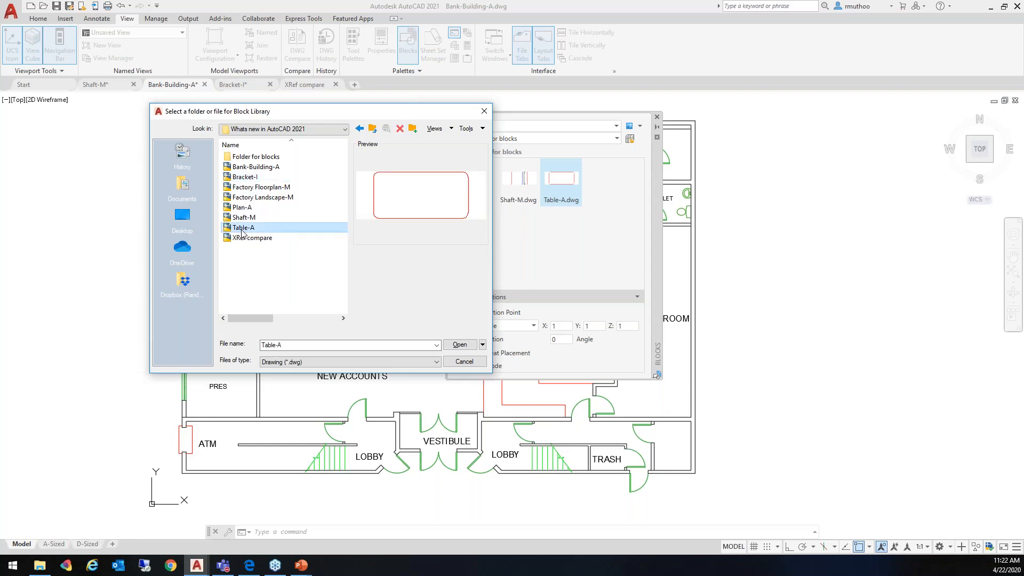
pyautogui.click(457, 345)
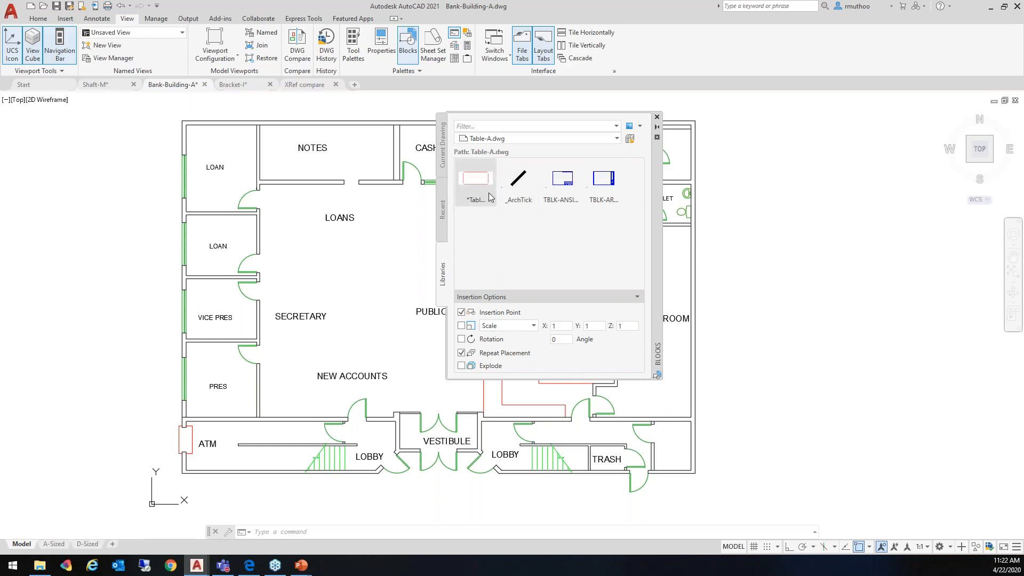
pyautogui.moveTo(593, 195)
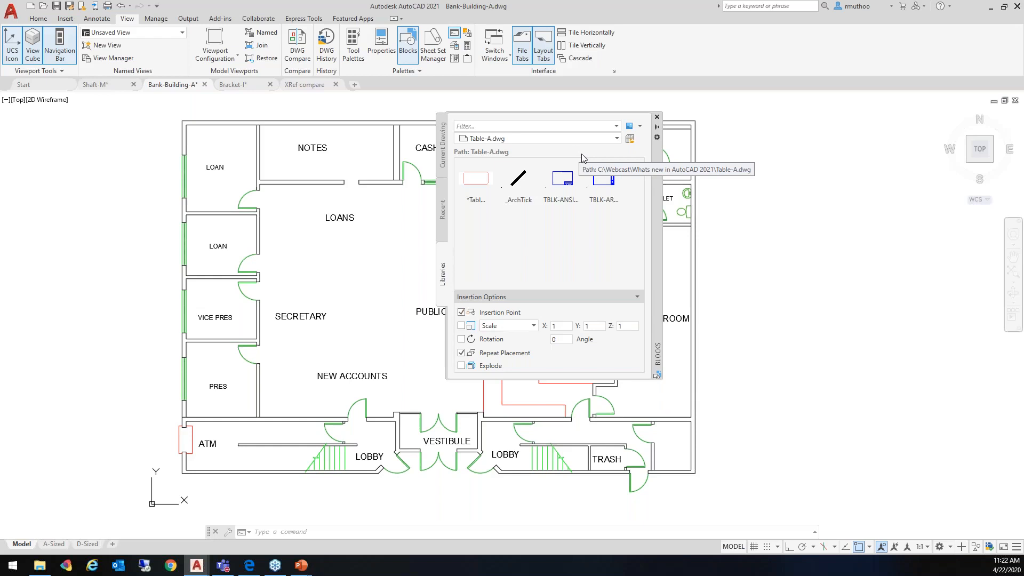
# Load the folder "Folder for blocks" as the block library and reposition the Blocks palette to uncover the public area of the floor plan
pyautogui.click(630, 139)
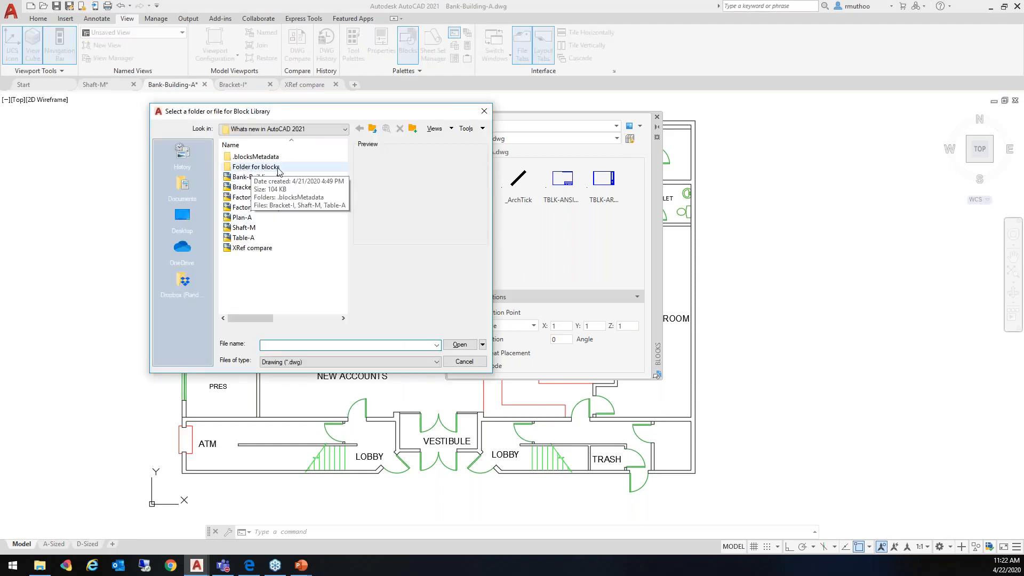
pyautogui.click(249, 169)
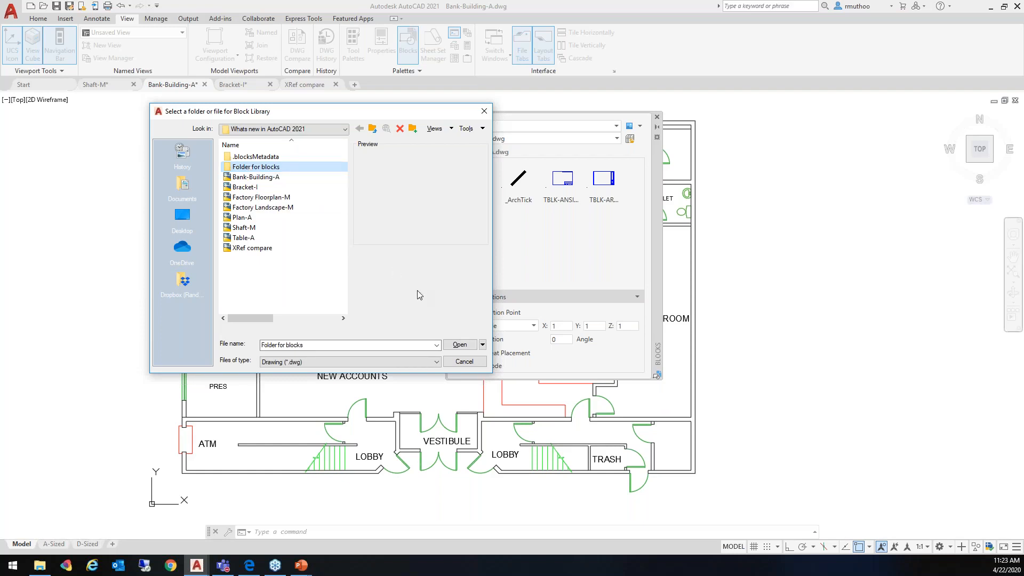
pyautogui.click(457, 348)
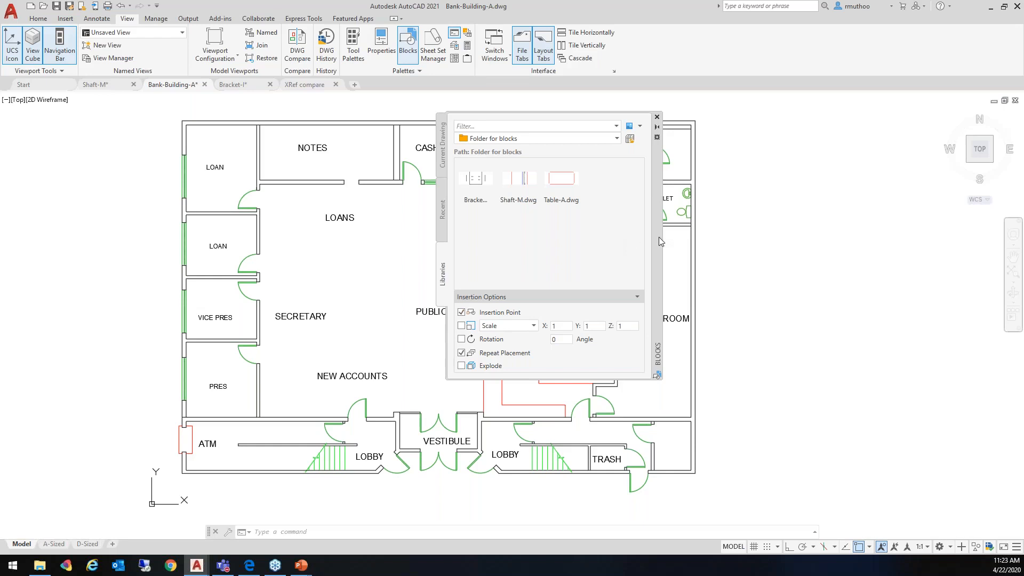
pyautogui.moveTo(658, 237); pyautogui.dragTo(817, 235)
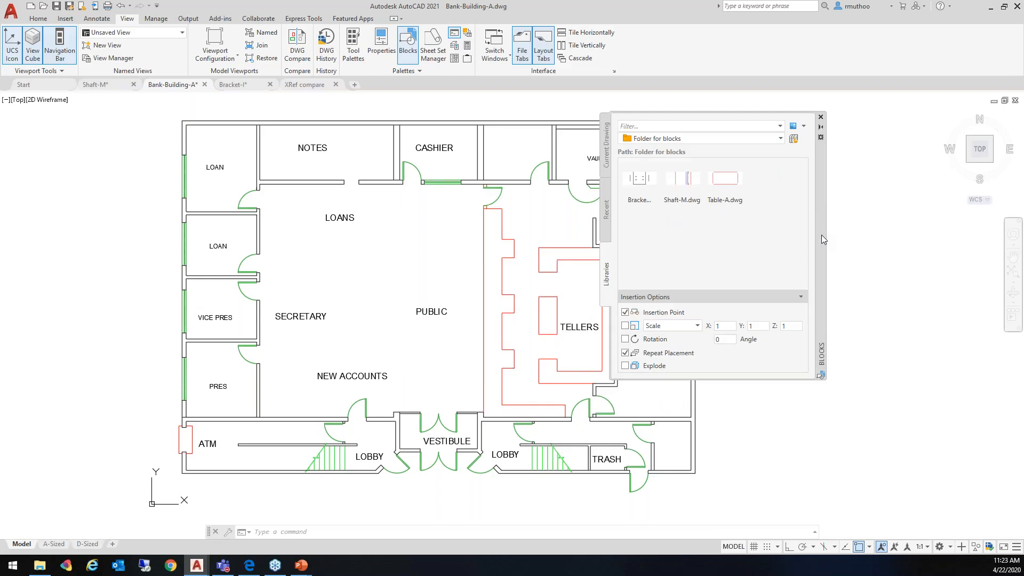
pyautogui.moveTo(822, 235); pyautogui.dragTo(789, 235)
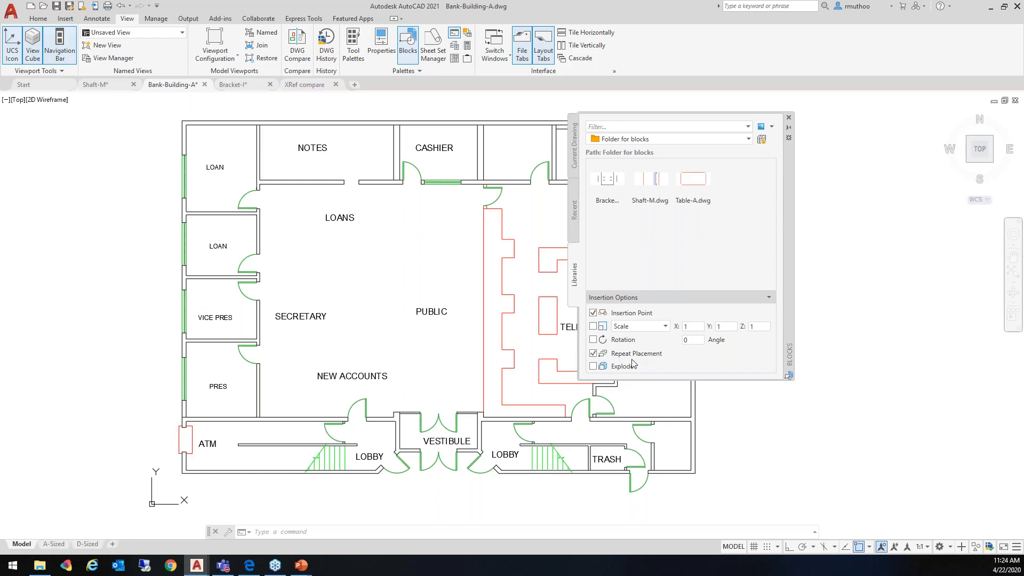
# Insert four Table-A blocks with repeat placement: two near the LOANS label, one by the second loan office wall, one in the lower-left hall corner
pyautogui.click(694, 185)
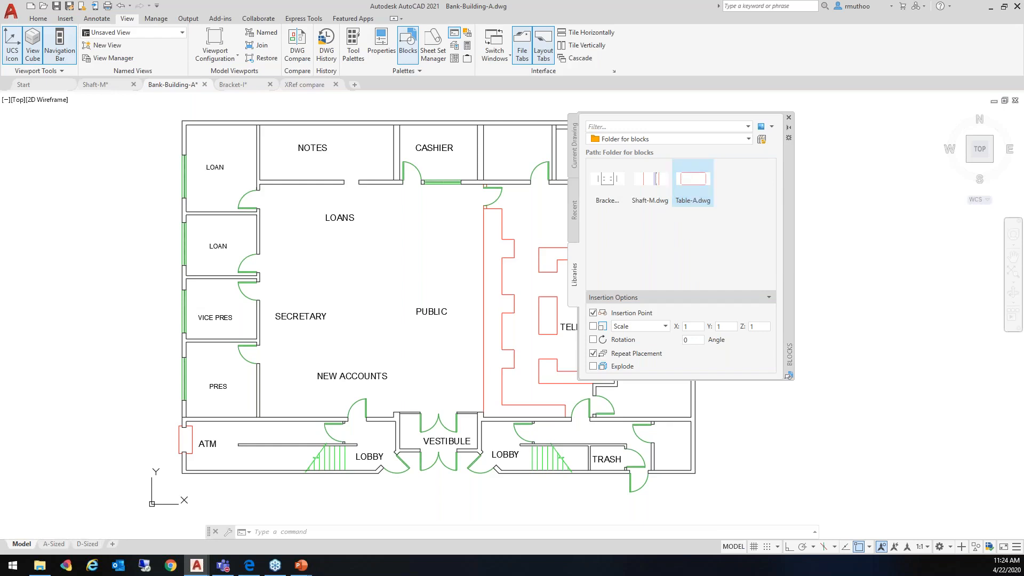
pyautogui.click(424, 225)
pyautogui.click(271, 214)
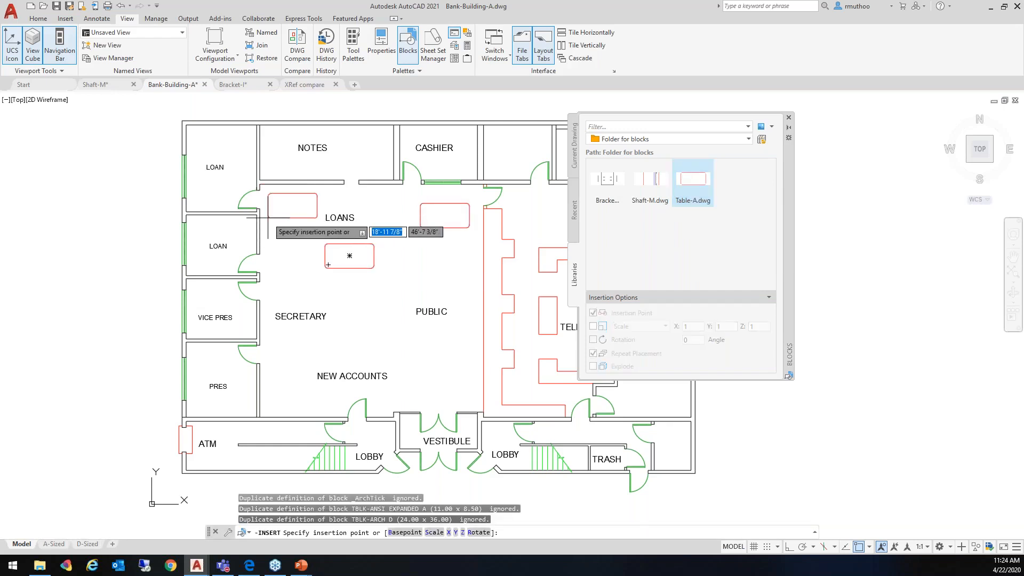
pyautogui.click(260, 255)
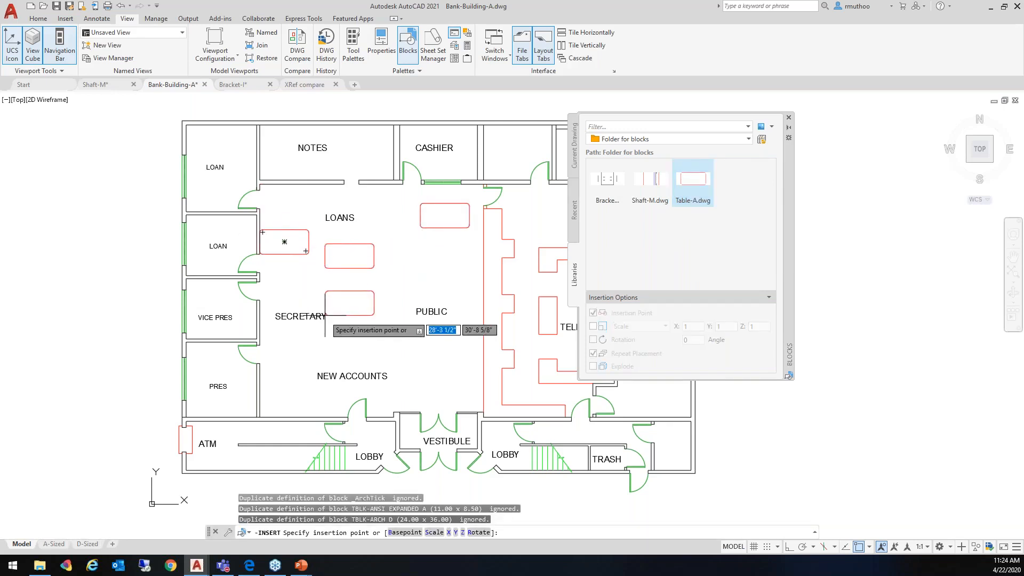
pyautogui.click(259, 416)
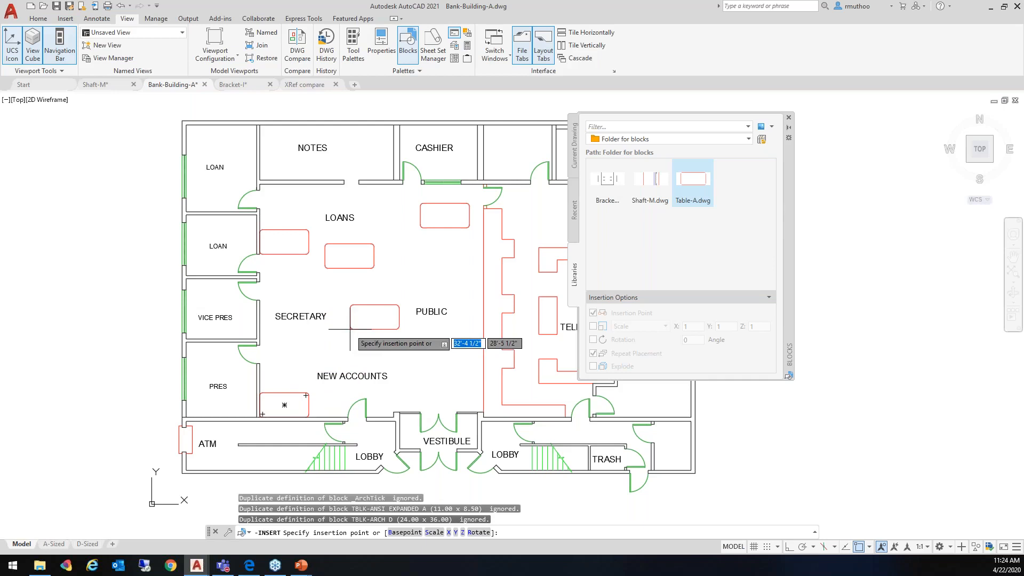
# Try to rotate the next Table-A block with two picked points just above the vestibule, and end the repeated placement
pyautogui.press('Down')
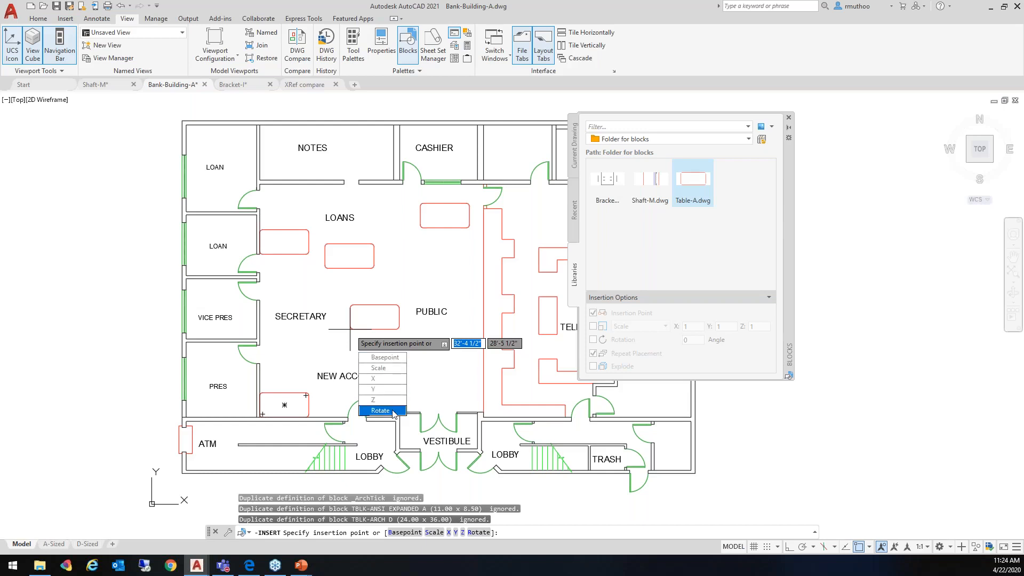
pyautogui.click(382, 411)
pyautogui.click(484, 412)
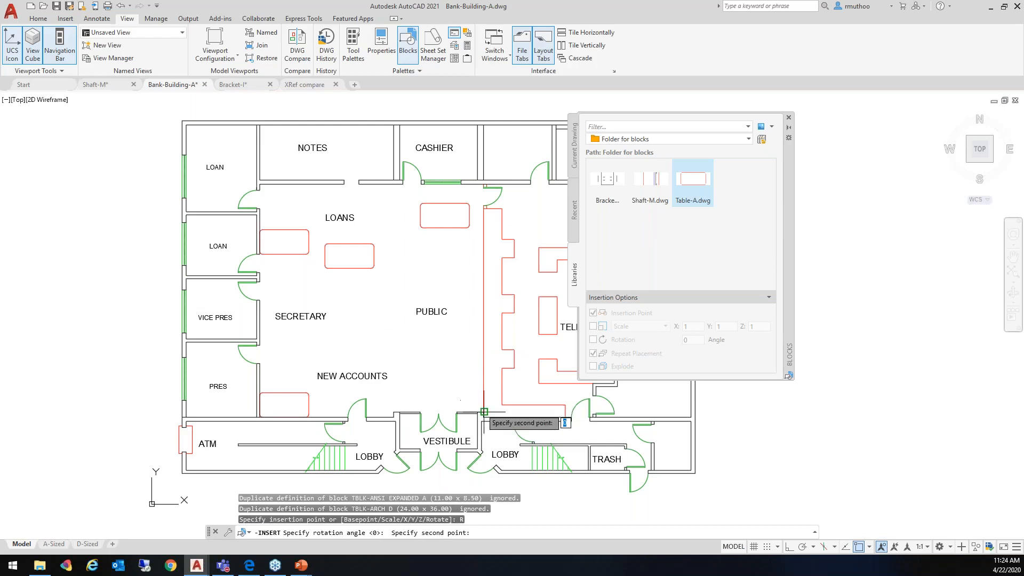
pyautogui.click(464, 396)
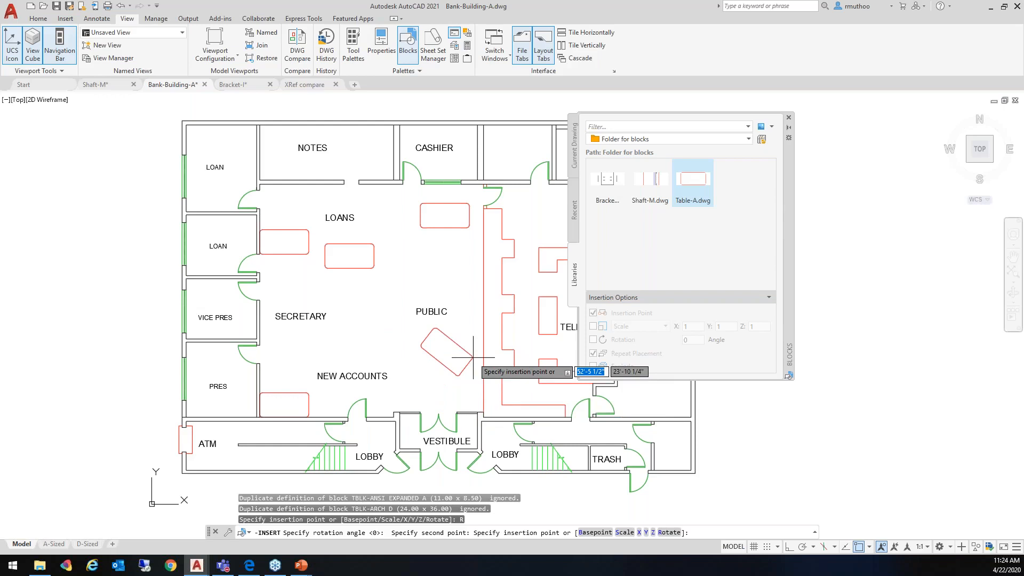
pyautogui.press('Escape')
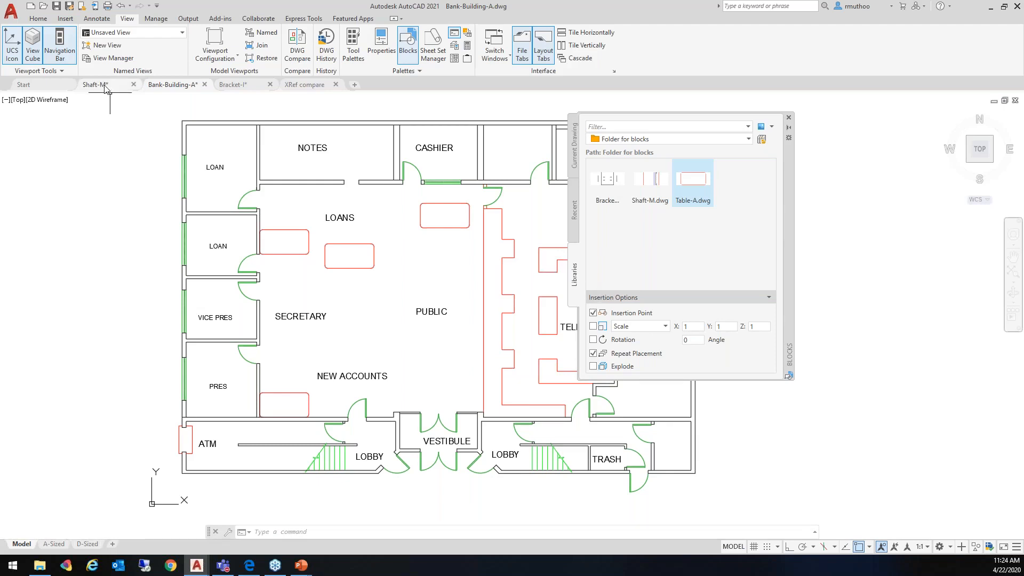
# Switch to the Shaft-M drawing and close the Blocks palette
pyautogui.moveTo(104, 87)
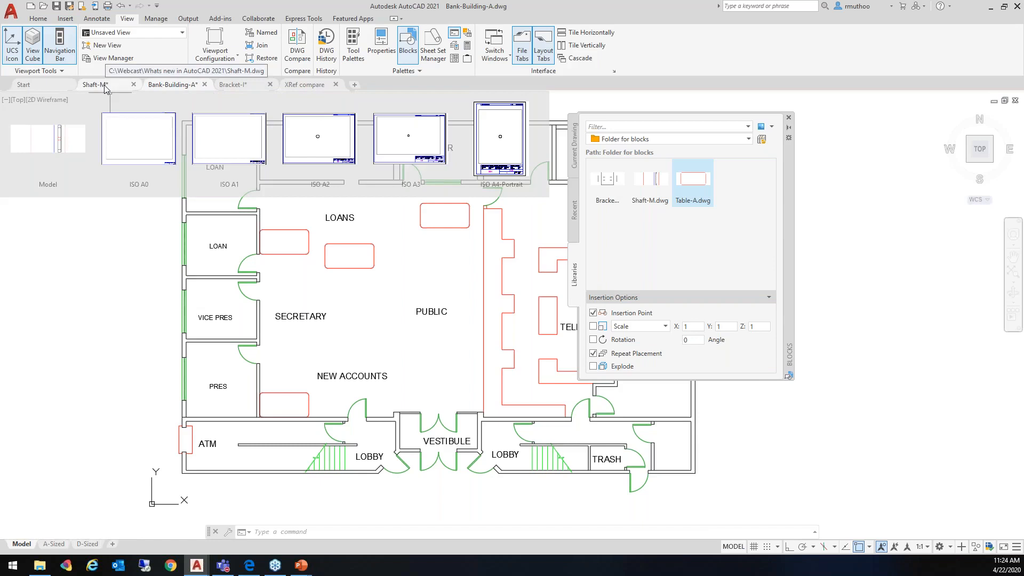
pyautogui.click(104, 85)
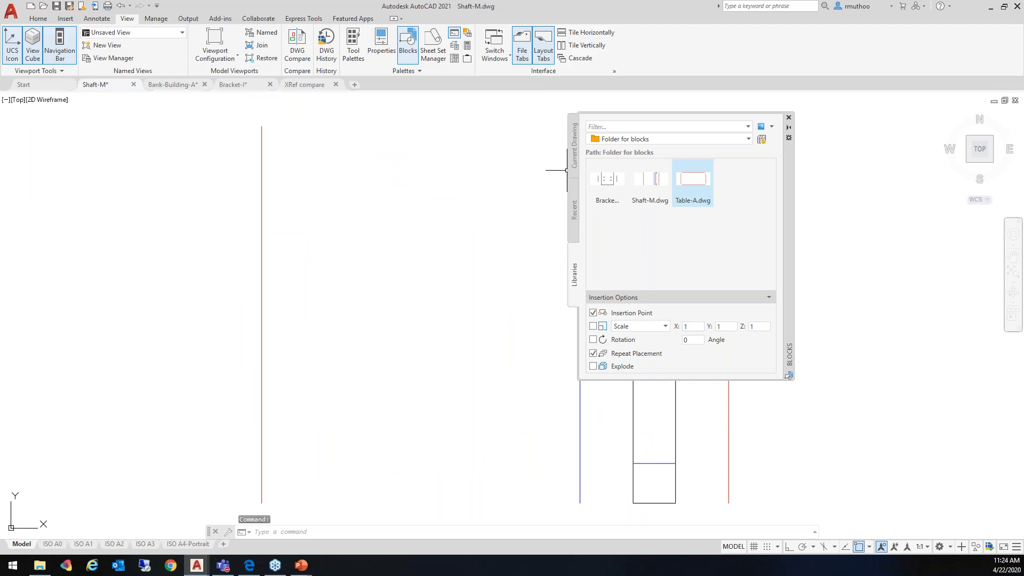
pyautogui.click(789, 118)
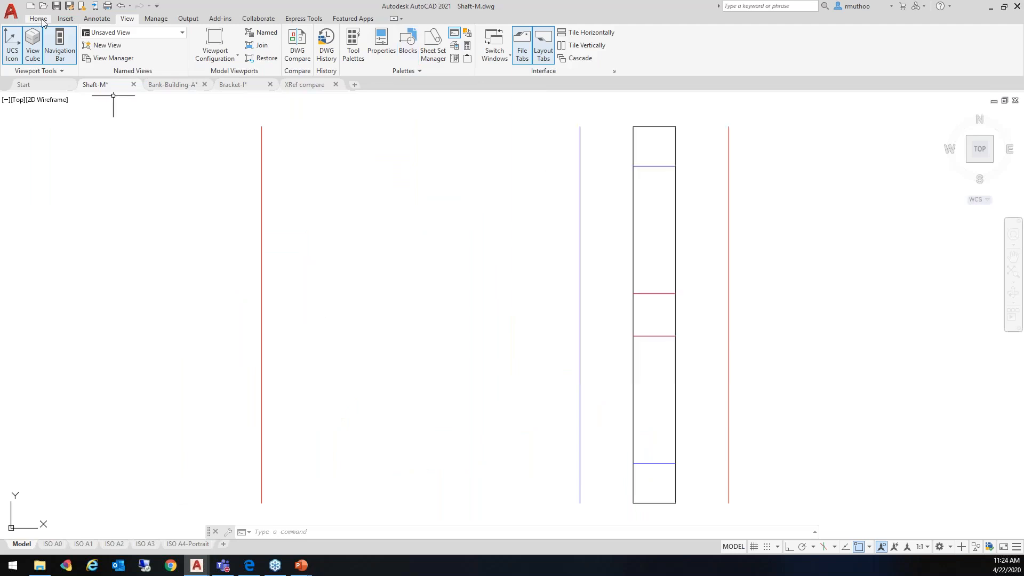
# Trim the tall rectangle's right edge between the upper blue and upper red lines, and undo the trim
pyautogui.click(41, 20)
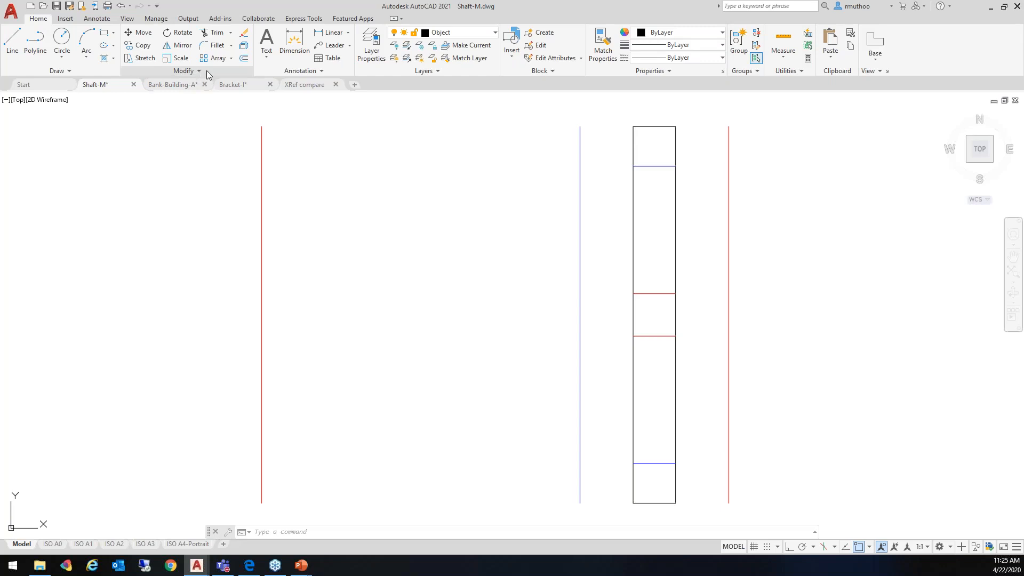
pyautogui.click(216, 33)
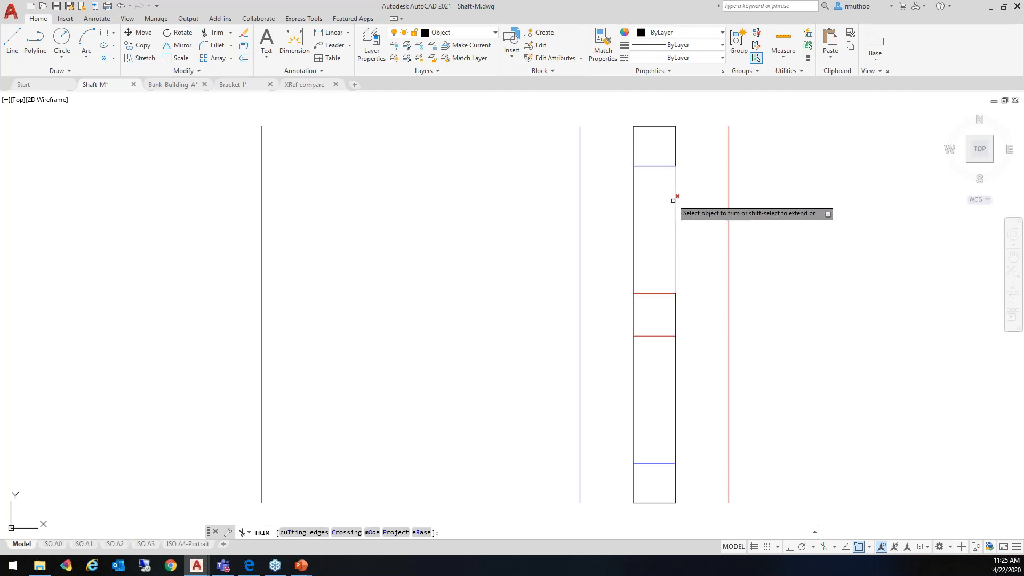
pyautogui.click(676, 268)
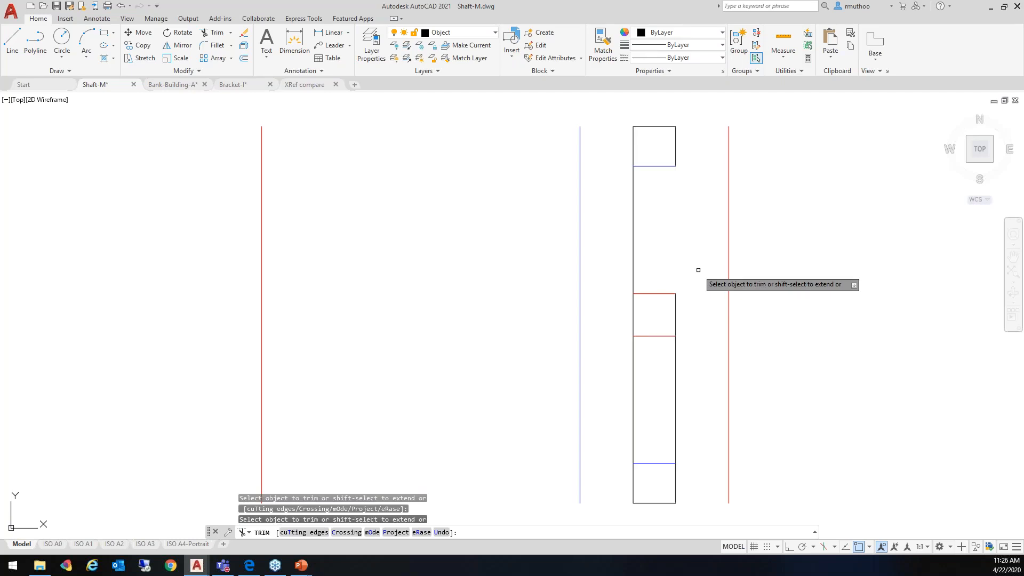
pyautogui.hotkey('ctrl', 'z')
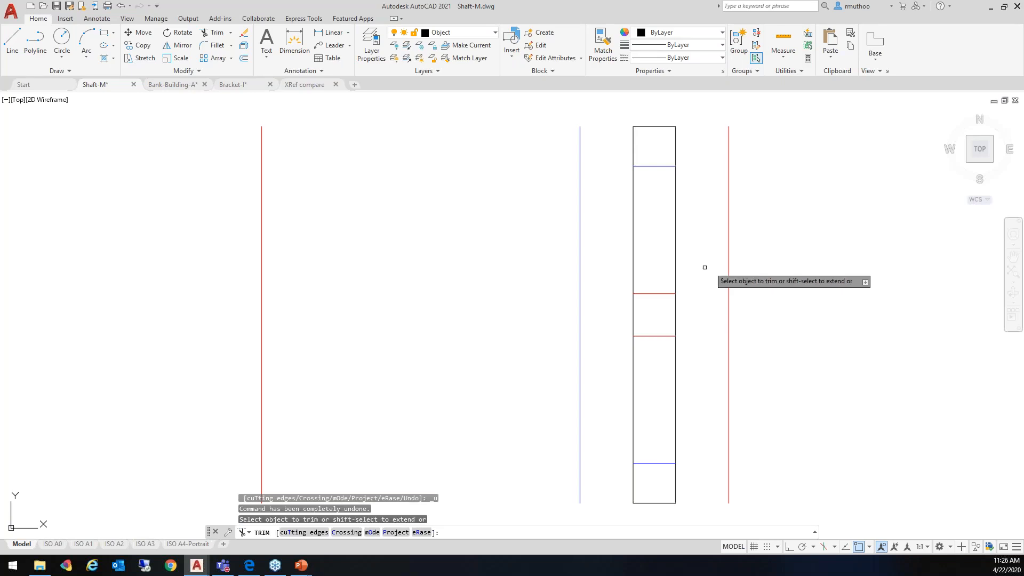
# Try to trim the four horizontal lines inside the tall rectangle with one vertical freehand fence
pyautogui.click(655, 150)
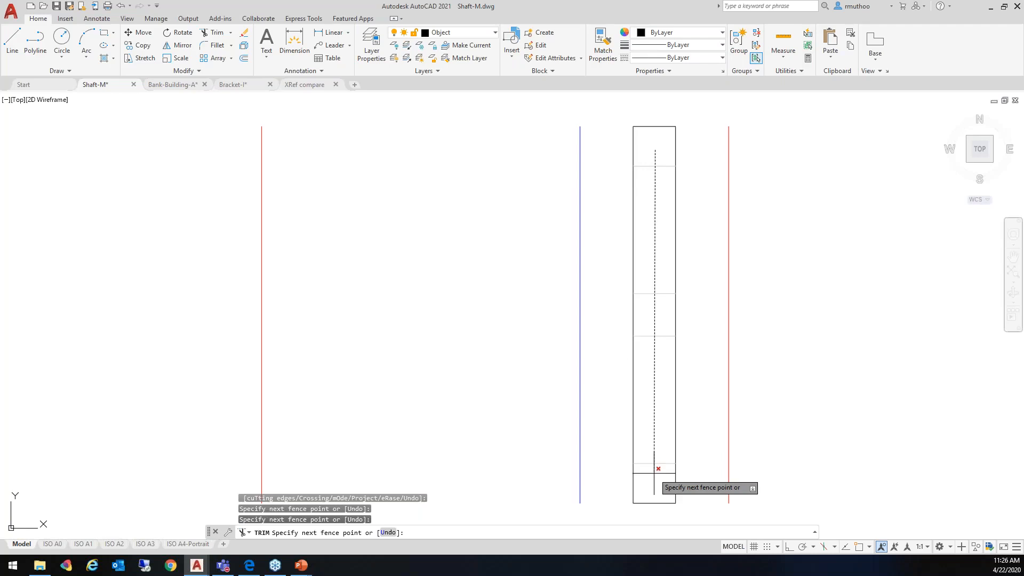
pyautogui.press('Escape')
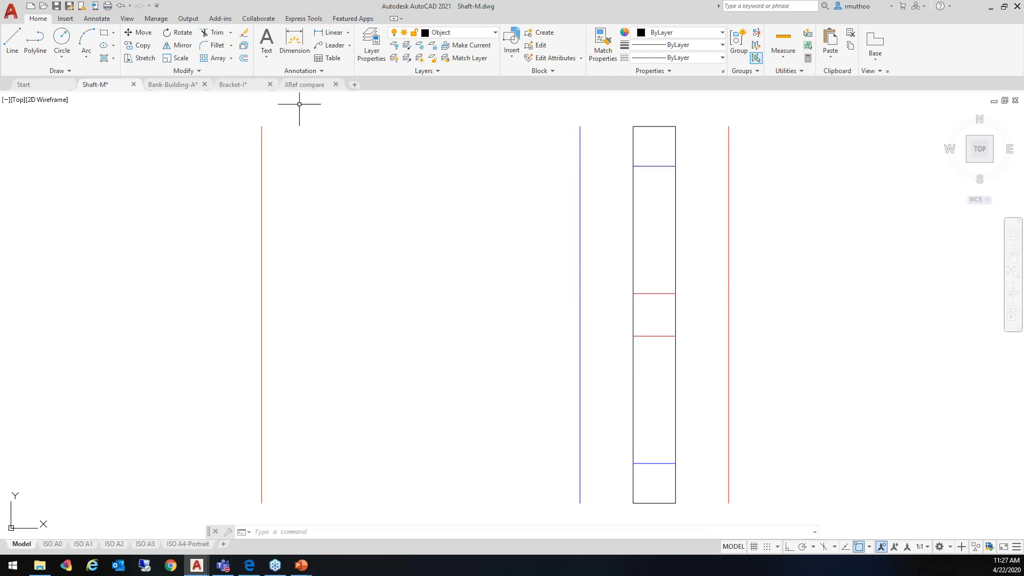
# Trim both long sides of the tall rectangle between the three squares with a looping freehand fence, and undo the trim
pyautogui.click(215, 32)
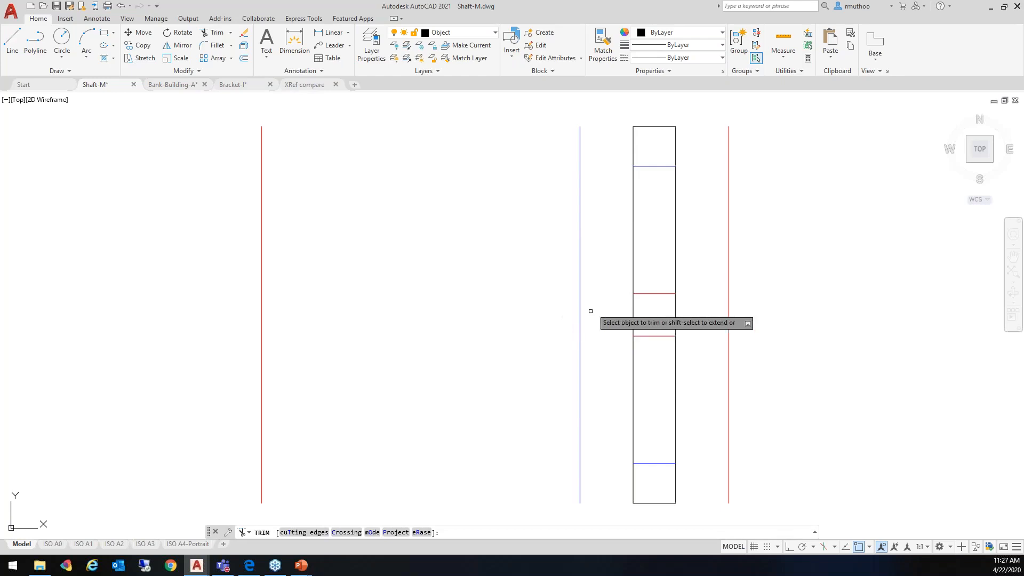
pyautogui.click(652, 178)
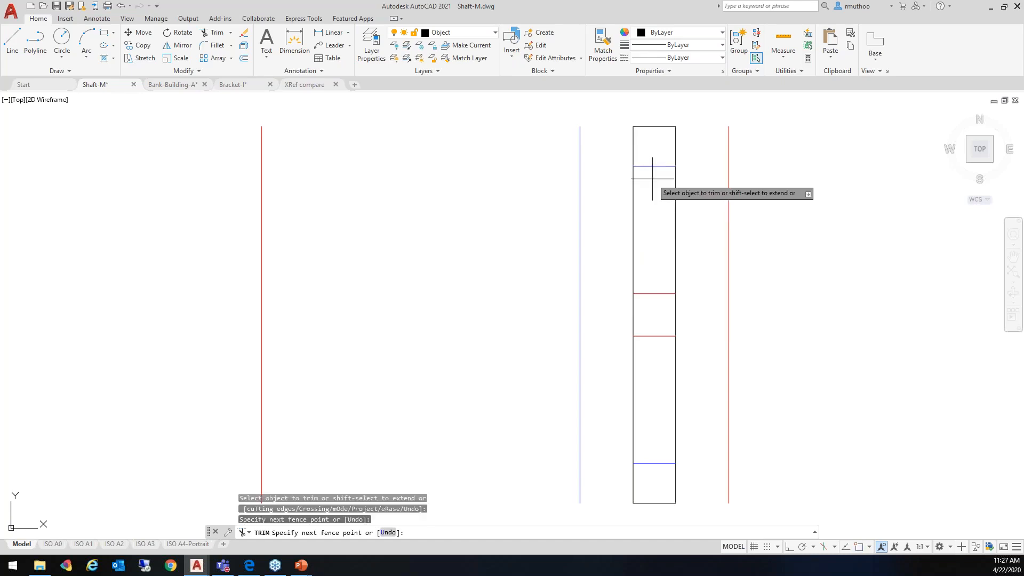
pyautogui.moveTo(652, 179)
pyautogui.mouseDown()
pyautogui.moveTo(617, 230)
pyautogui.moveTo(604, 276)
pyautogui.moveTo(606, 399)
pyautogui.moveTo(624, 408)
pyautogui.moveTo(678, 408)
pyautogui.moveTo(702, 393)
pyautogui.moveTo(714, 281)
pyautogui.moveTo(707, 232)
pyautogui.moveTo(663, 224)
pyautogui.mouseUp()
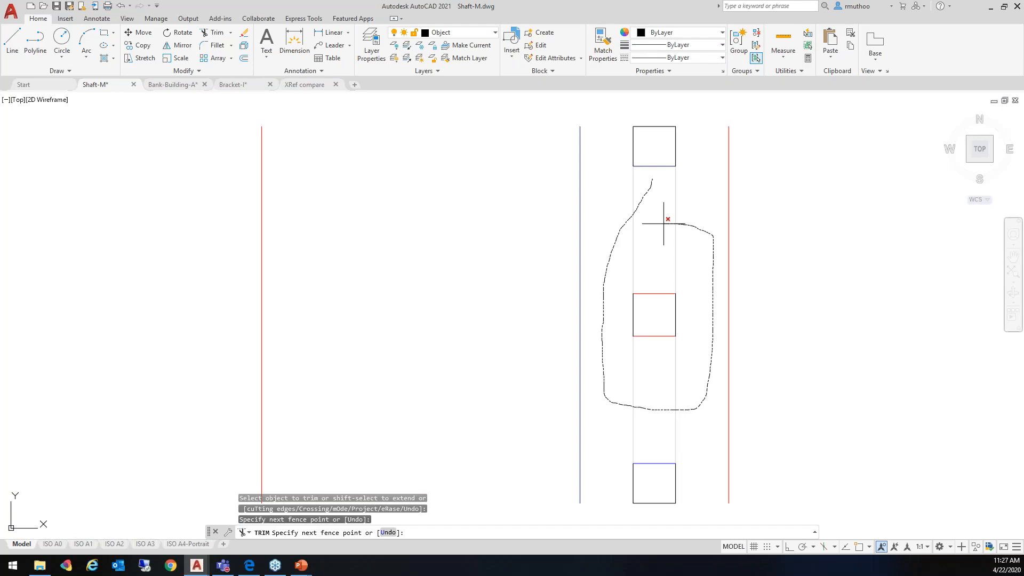
pyautogui.moveTo(663, 224); pyautogui.dragTo(705, 250)
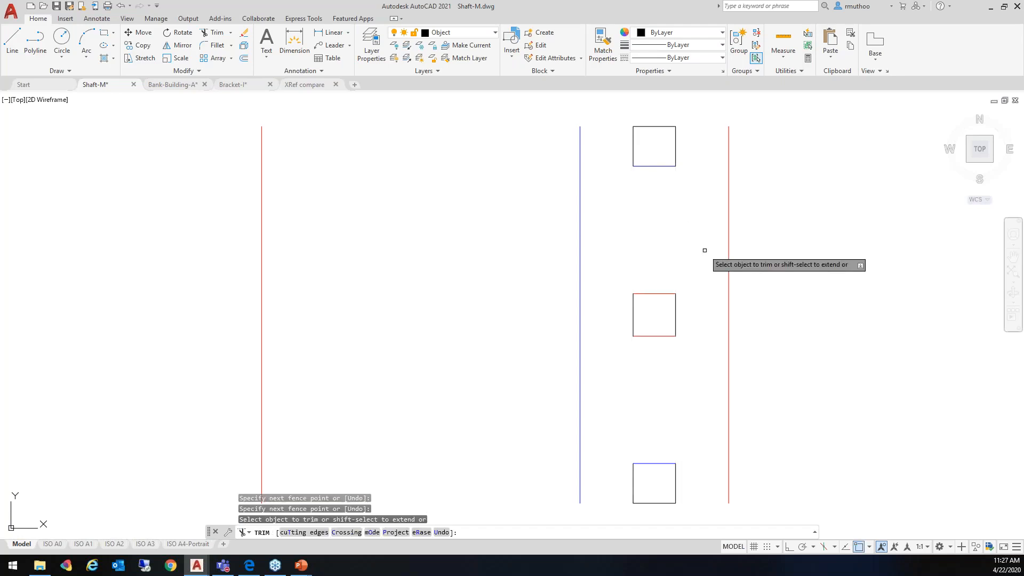
pyautogui.hotkey('ctrl', 'z')
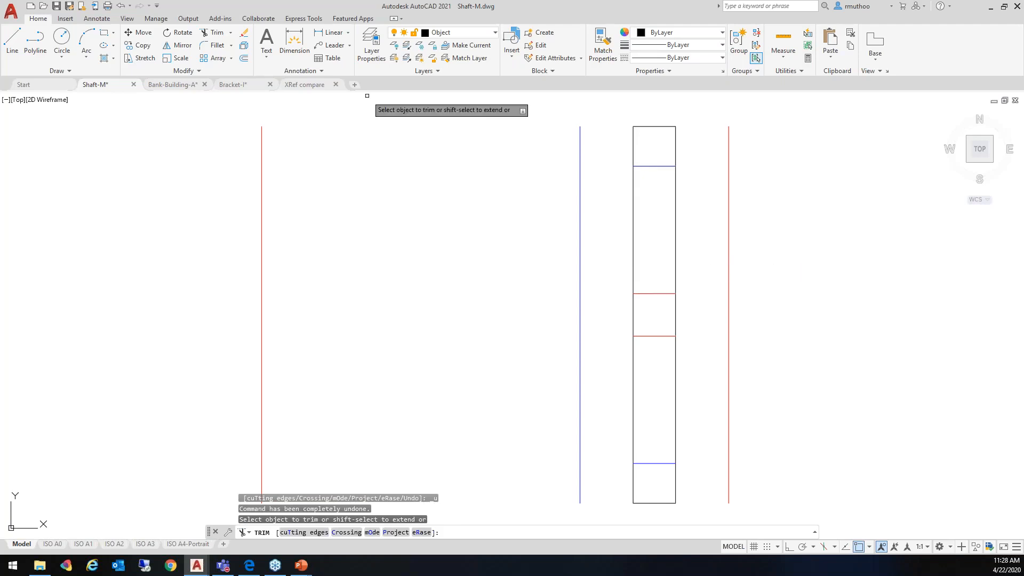
# Extend the two red horizontal lines inside the tall rectangle to the blue vertical line on its left
pyautogui.click(230, 33)
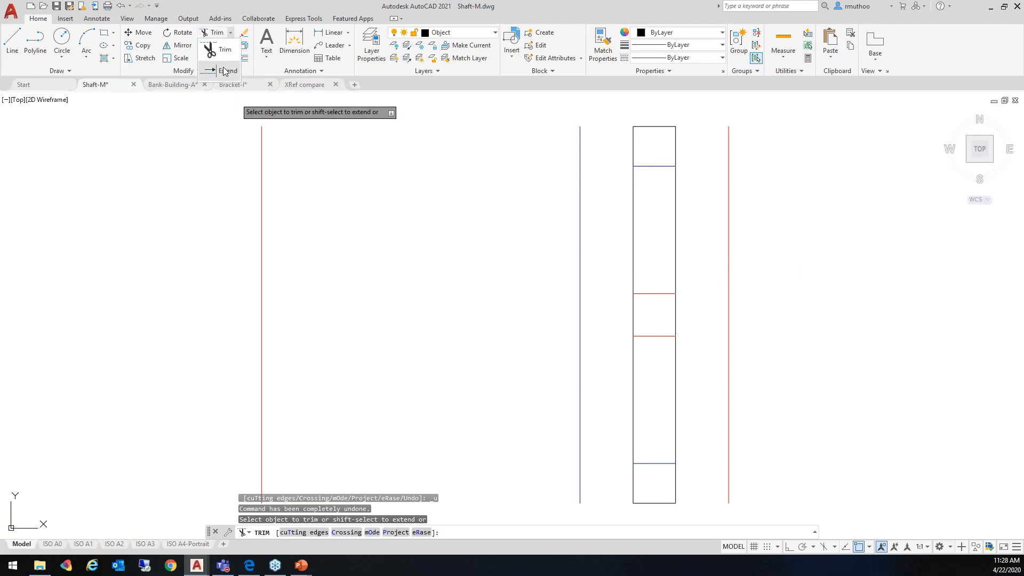
pyautogui.click(224, 71)
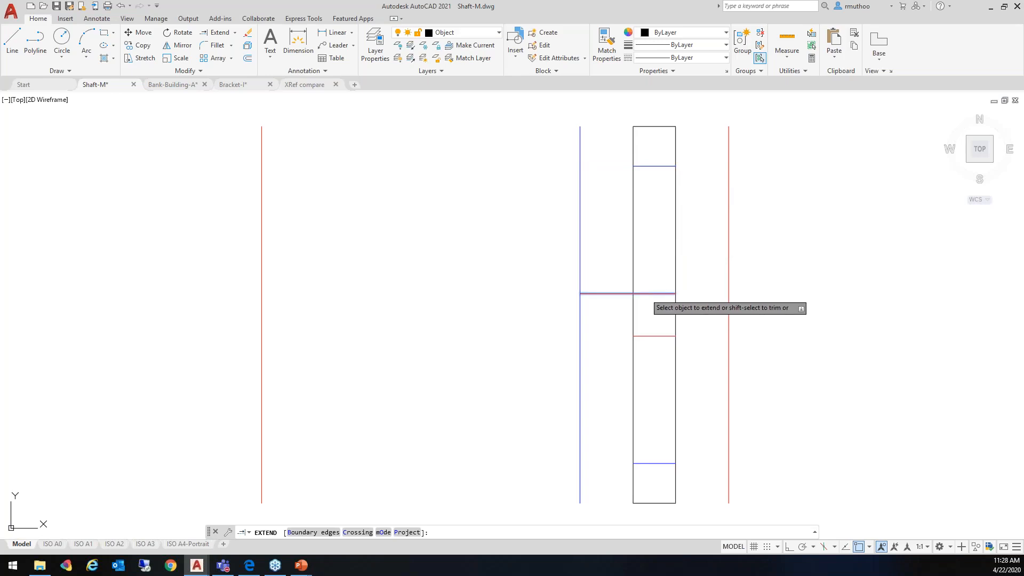
pyautogui.click(646, 293)
pyautogui.click(645, 336)
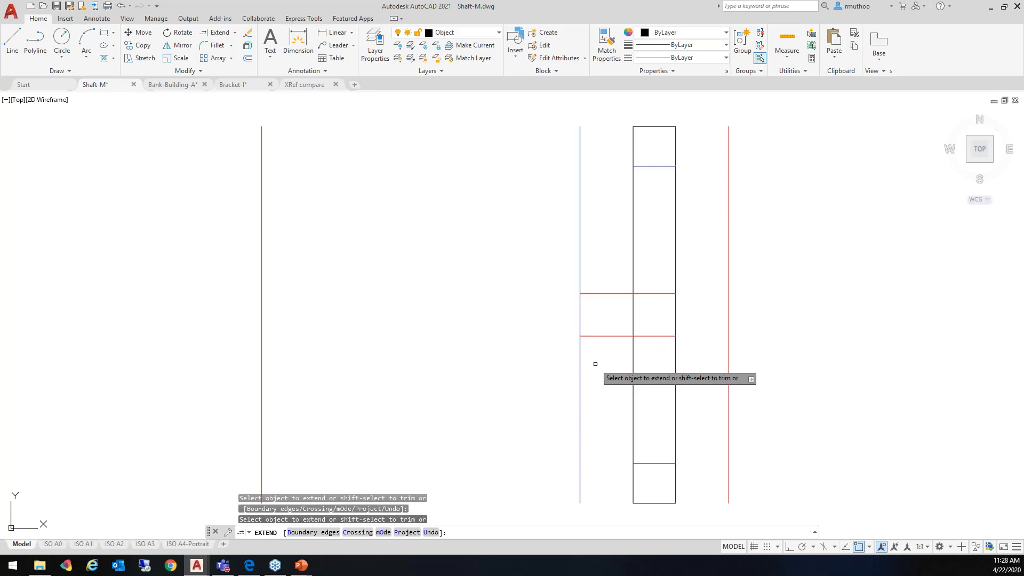
# Extend both red horizontal lines individually from the blue line to the far-left red vertical line, and undo both extensions
pyautogui.click(595, 294)
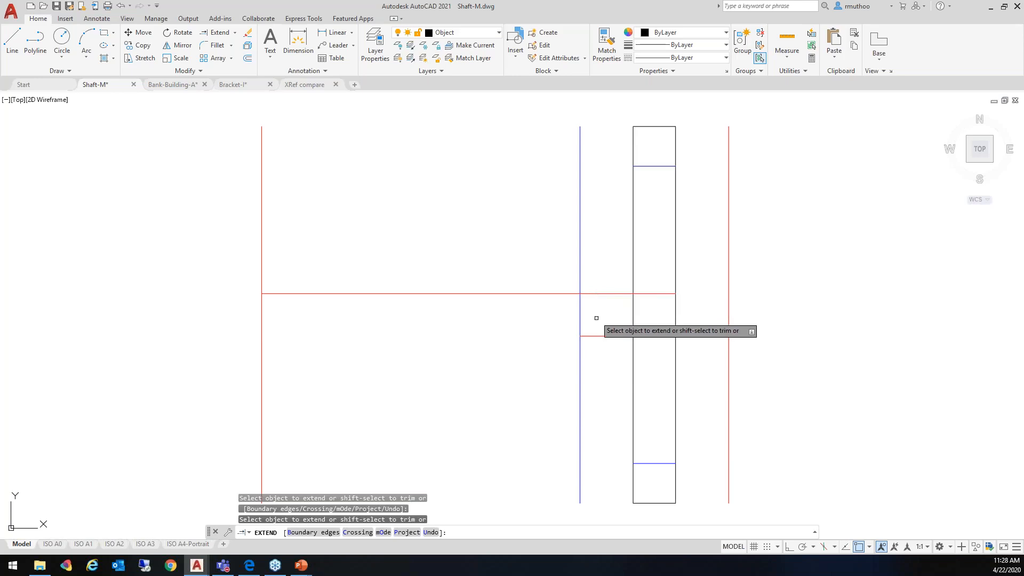
pyautogui.click(595, 337)
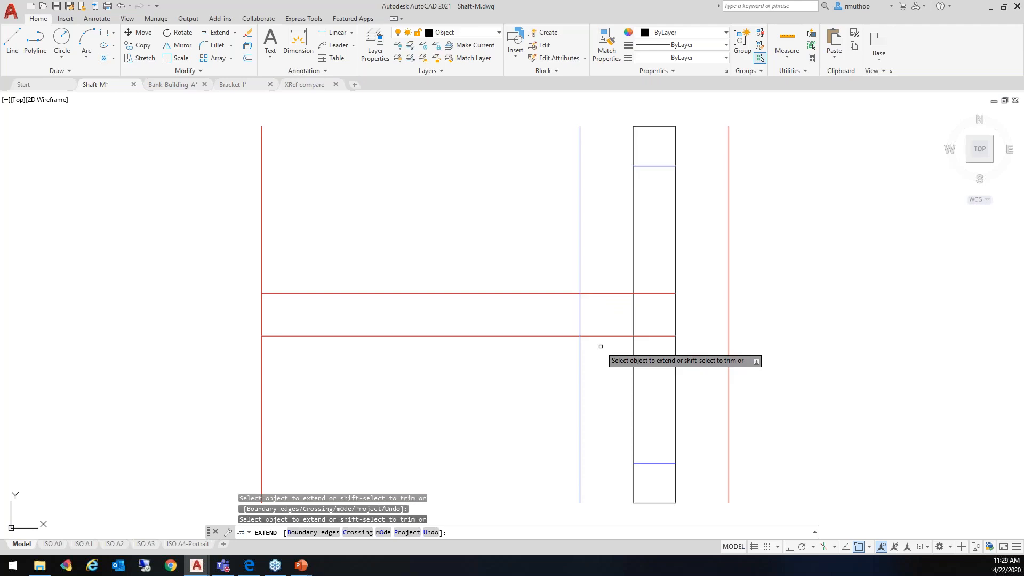
pyautogui.hotkey('ctrl', 'z')
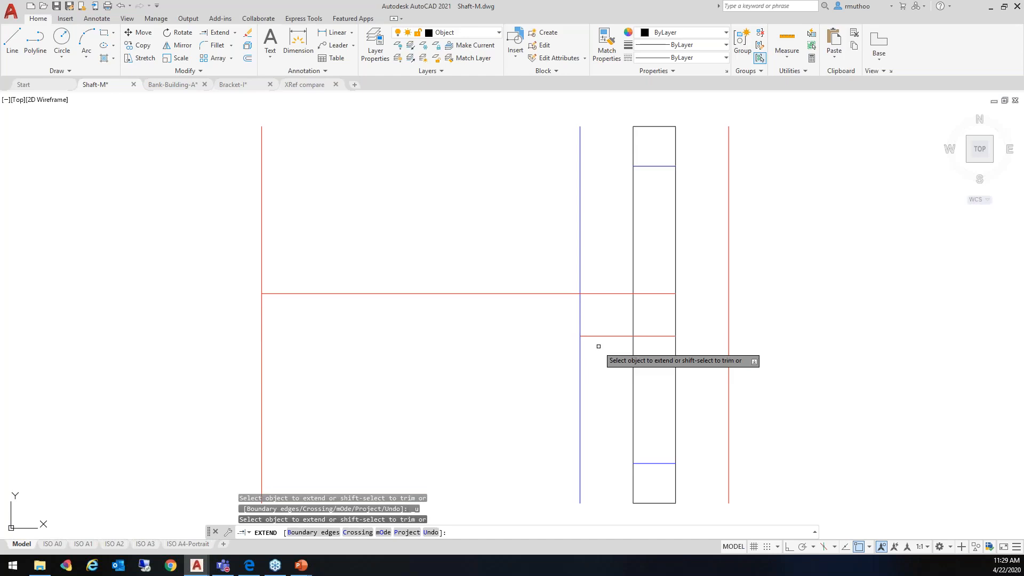
pyautogui.hotkey('ctrl', 'z')
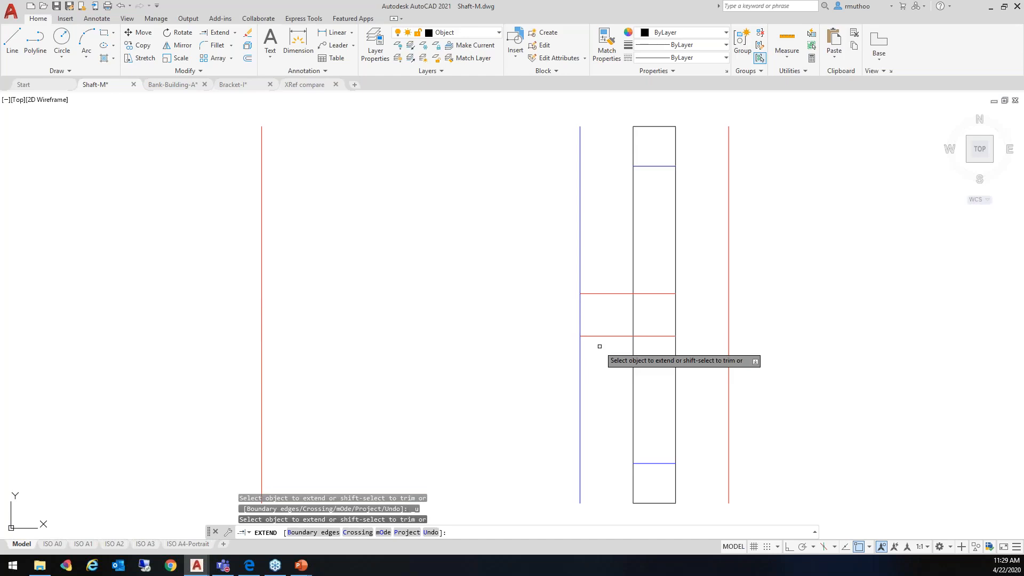
# Extend both red horizontal lines together to the far-left red vertical line with a freehand fence drawn across them
pyautogui.click(606, 275)
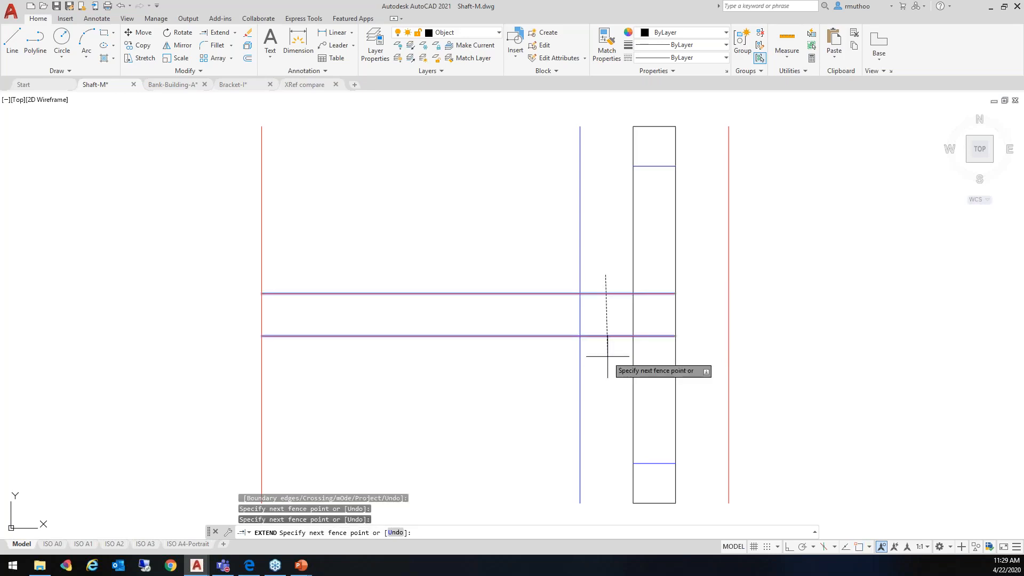
pyautogui.press('Return')
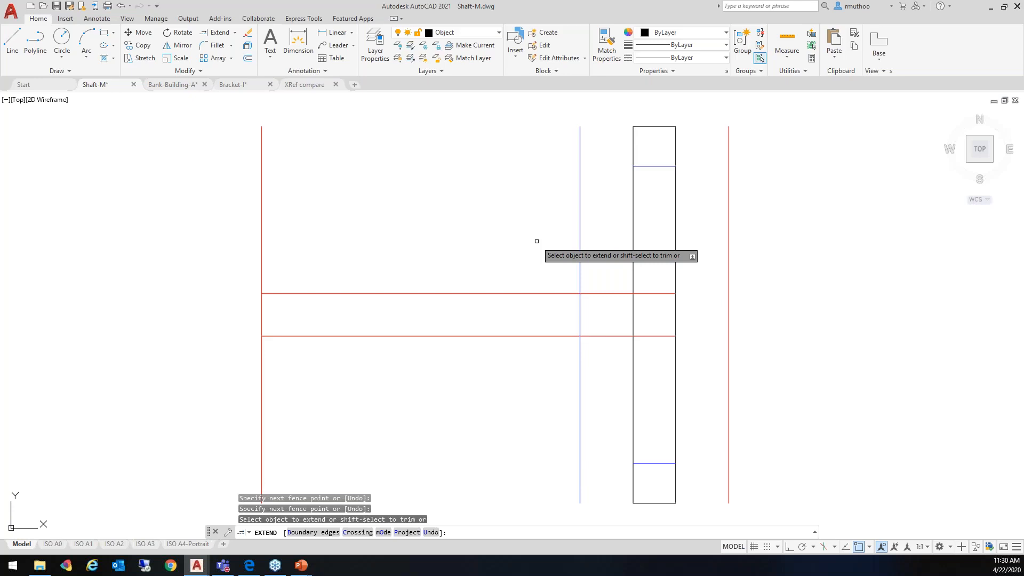
pyautogui.press('Escape')
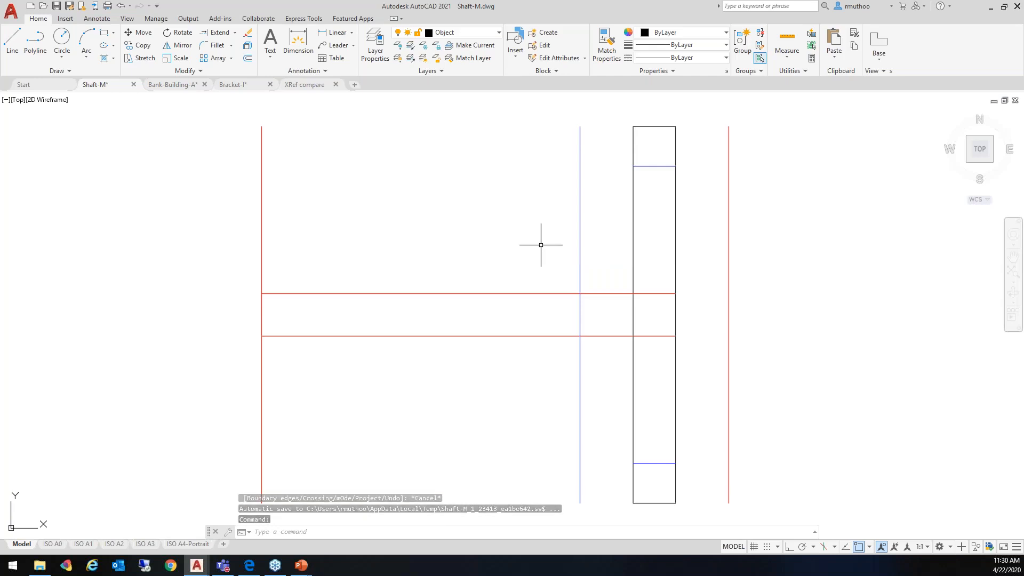
# Switch to the PowerPoint slide show and advance to the "Comparing Xrefs" slide
pyautogui.press('alt')
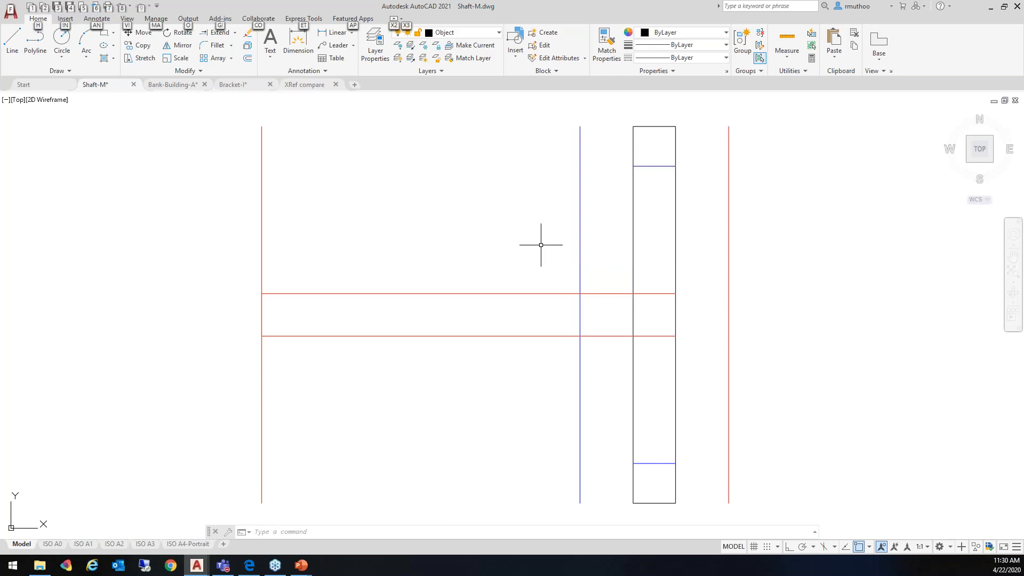
pyautogui.hotkey('alt', 'Tab')
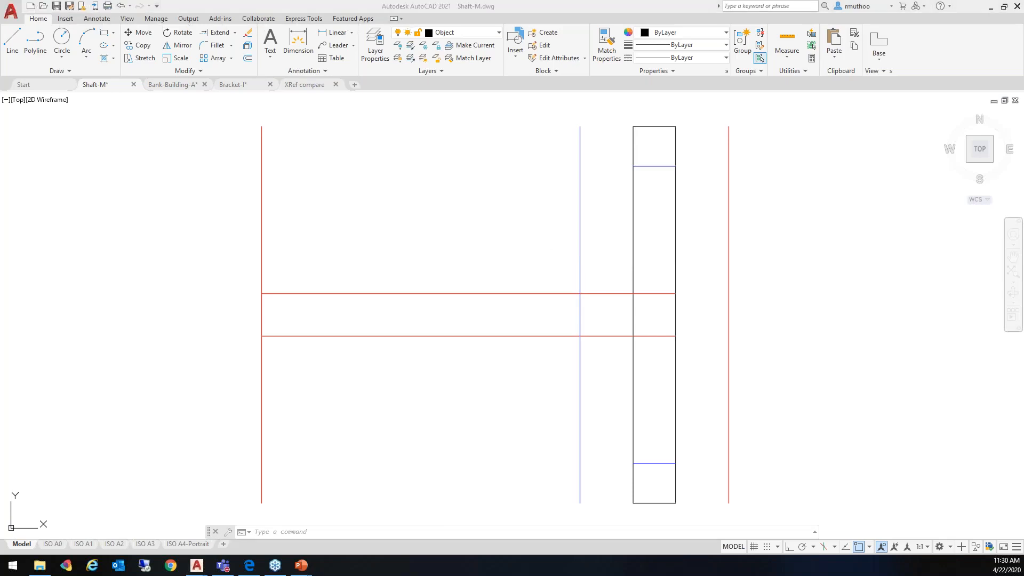
pyautogui.hotkey('alt', 'Tab')
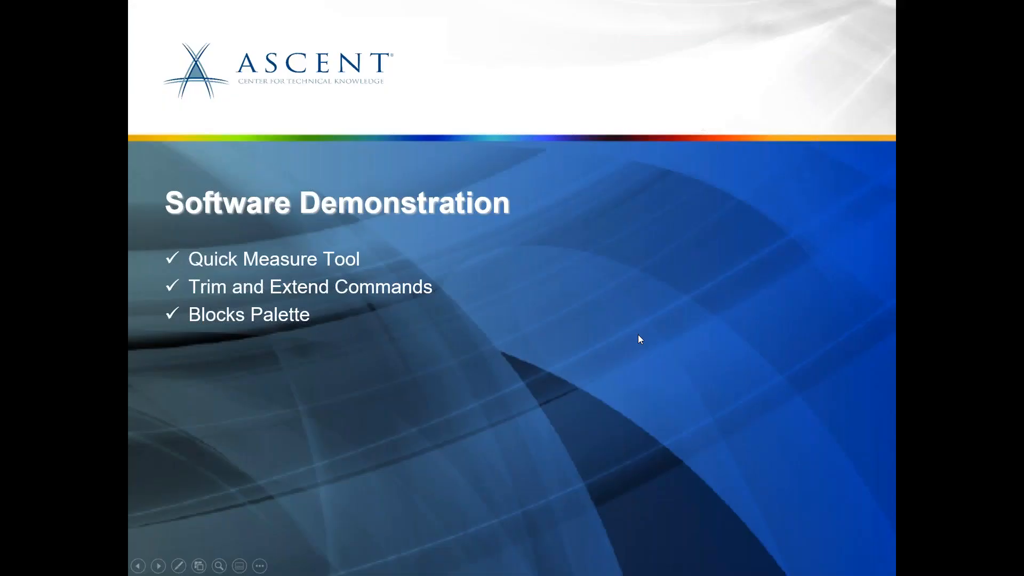
pyautogui.press('Right')
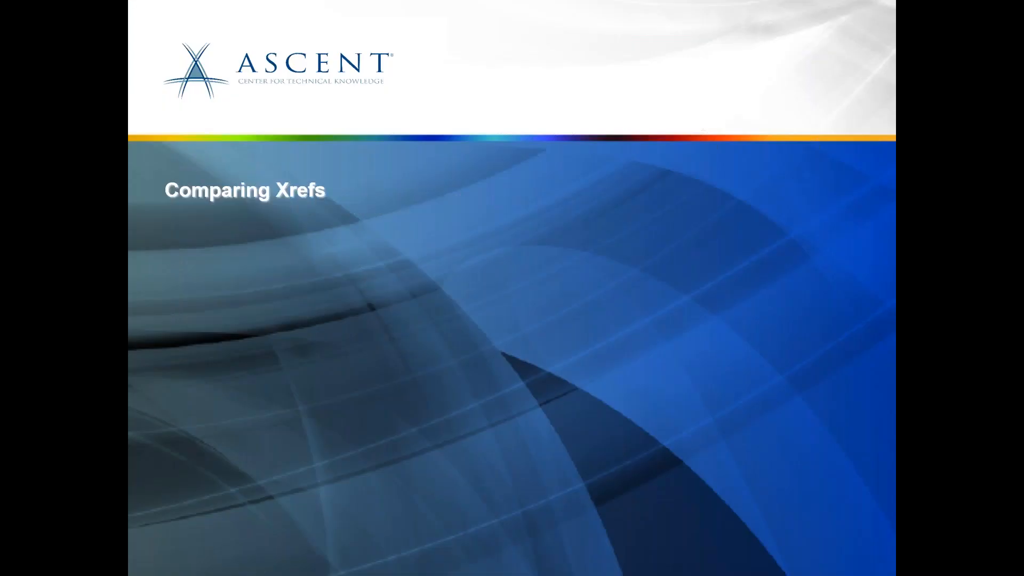
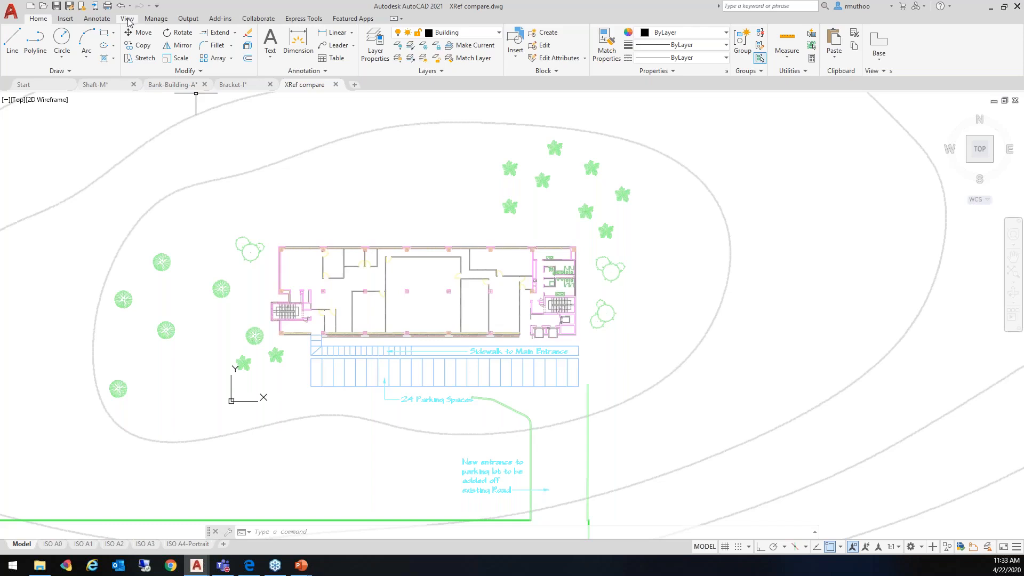
# Open the External References palette and select the Factory Floorplan-M and Factory Landscape-M references in turn to highlight their geometry
pyautogui.click(127, 20)
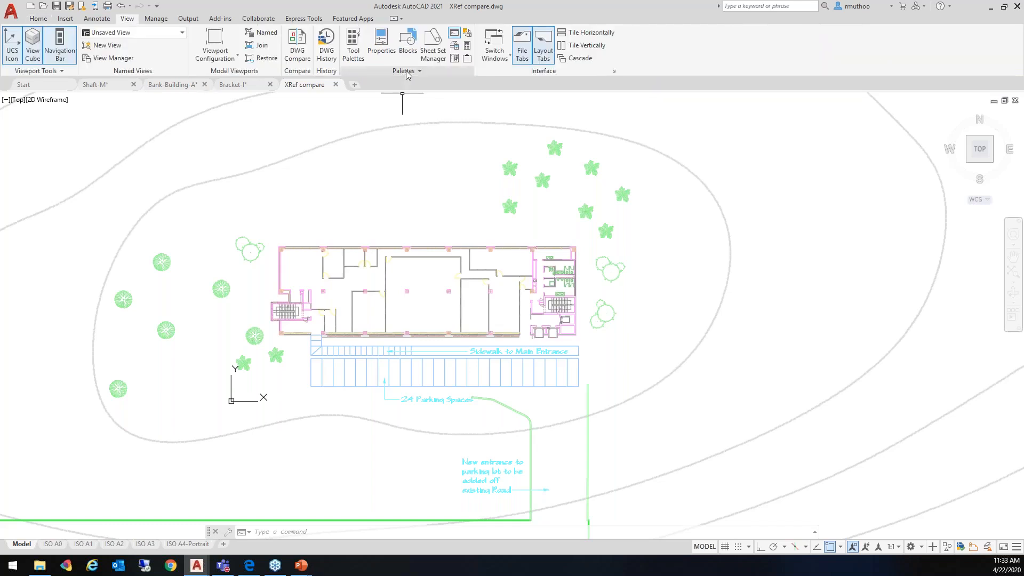
pyautogui.click(467, 60)
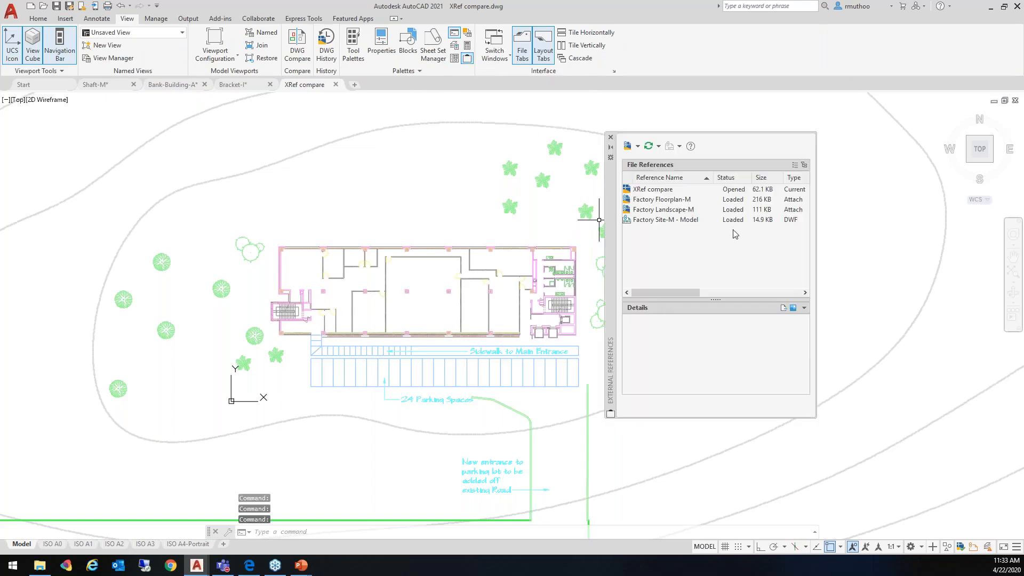
pyautogui.click(666, 201)
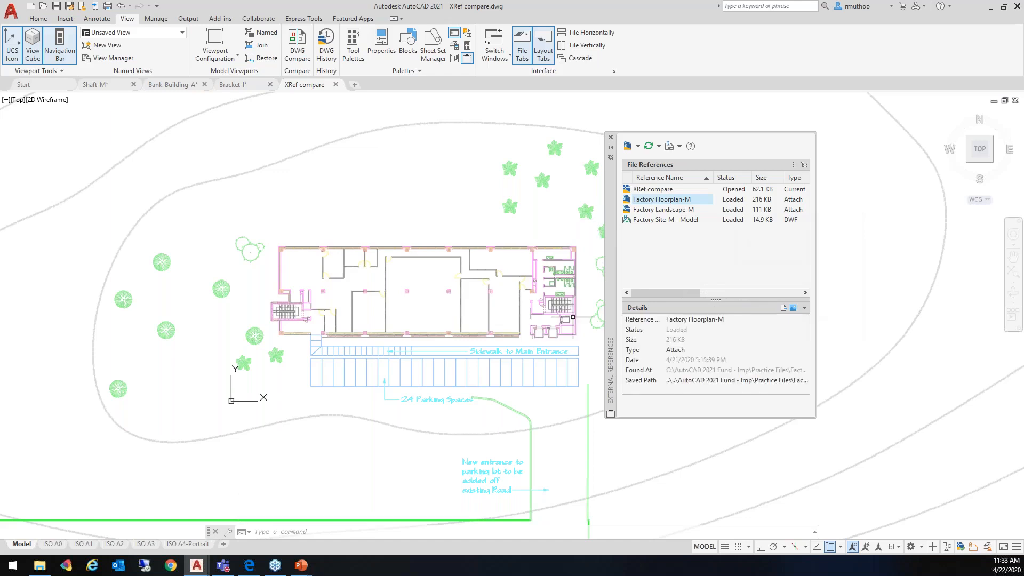
pyautogui.click(672, 215)
pyautogui.moveTo(670, 221)
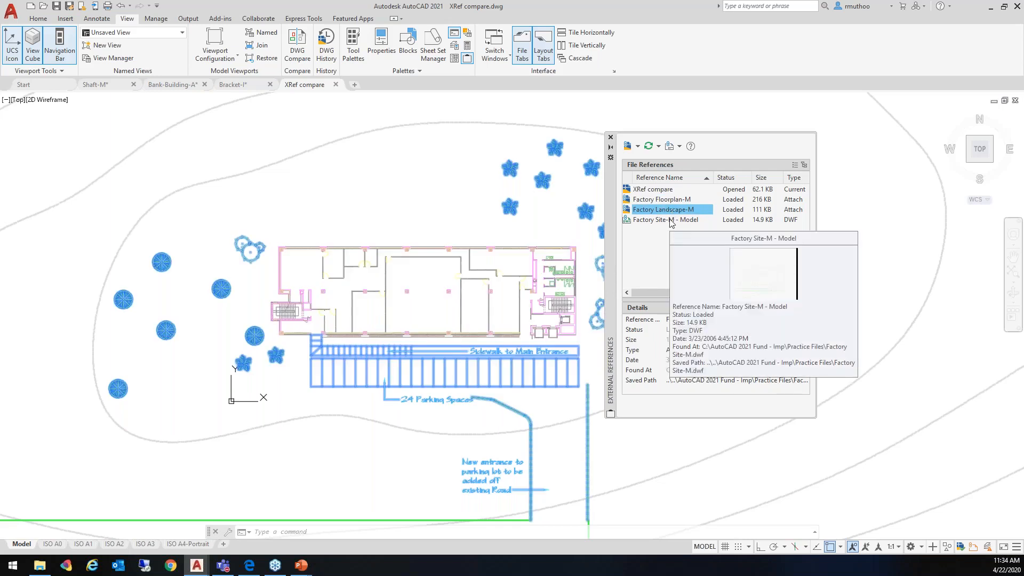
# Open the drawing behind the Factory Floorplan-M reference for editing from the External References palette
pyautogui.click(663, 201)
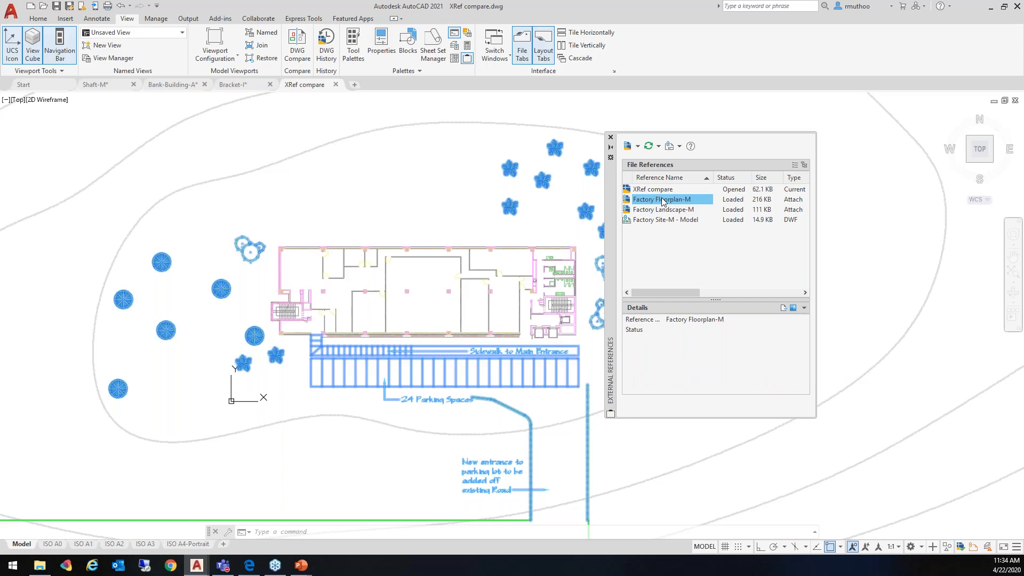
pyautogui.rightClick(679, 201)
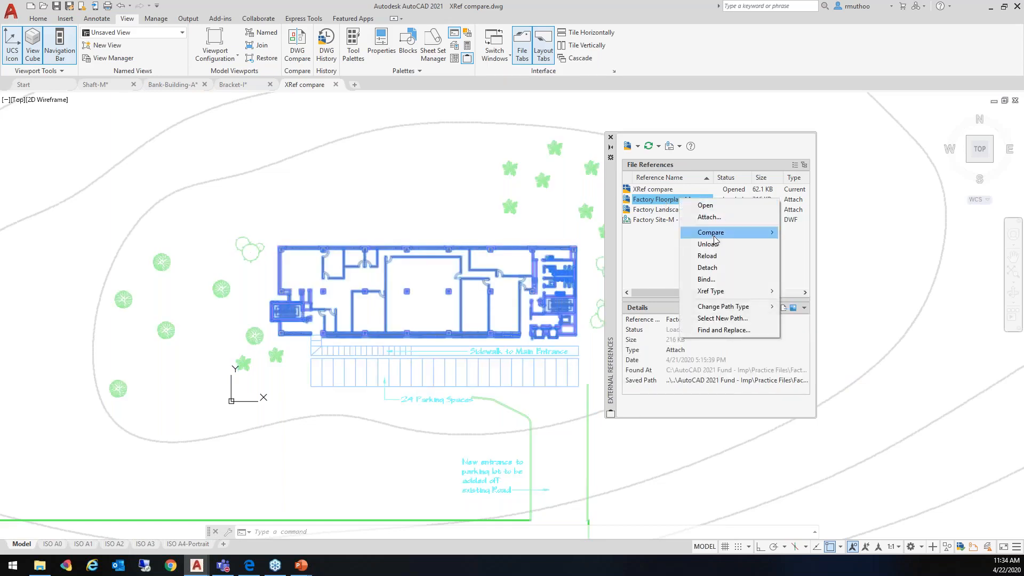
pyautogui.moveTo(714, 238)
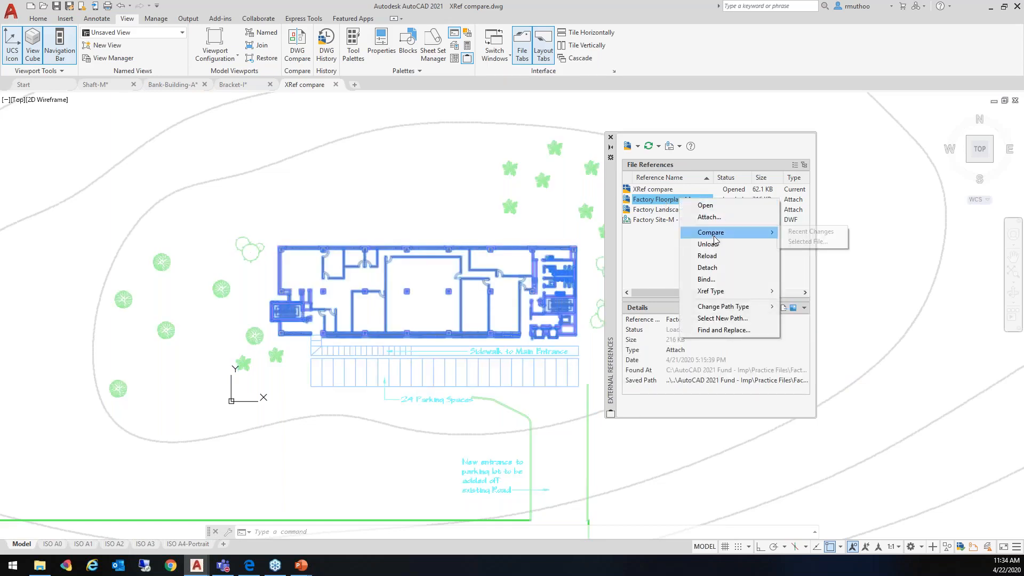
pyautogui.click(707, 206)
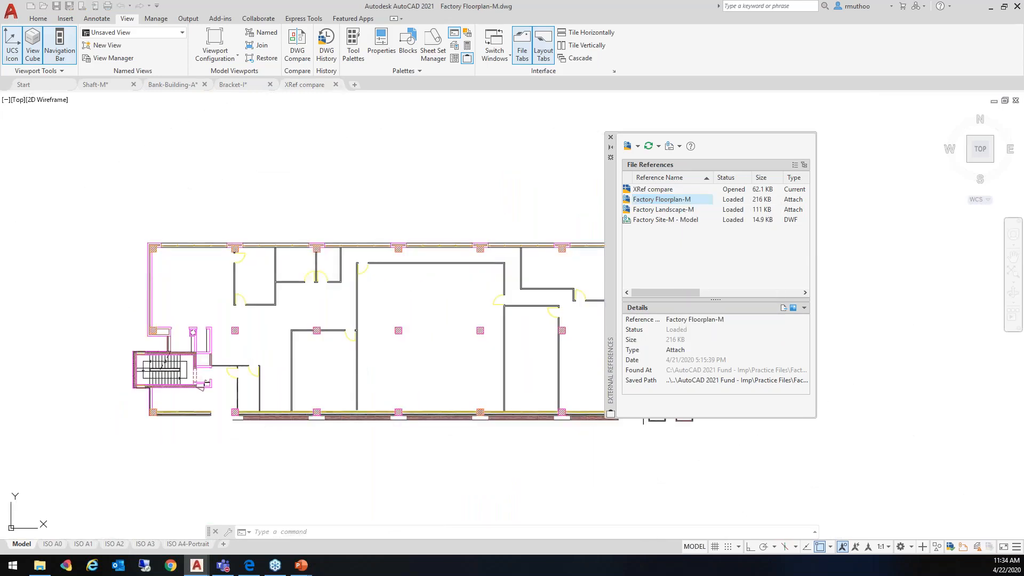
# Draw a circle in the middle of the floor plan's large central room and save Factory Floorplan-M
pyautogui.click(39, 18)
pyautogui.click(62, 43)
pyautogui.click(435, 321)
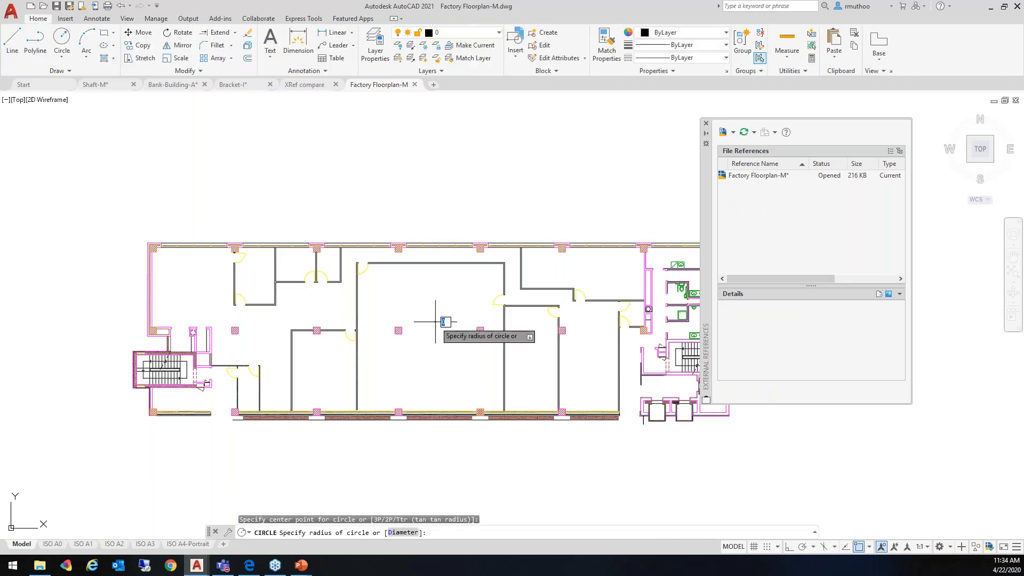
pyautogui.click(429, 301)
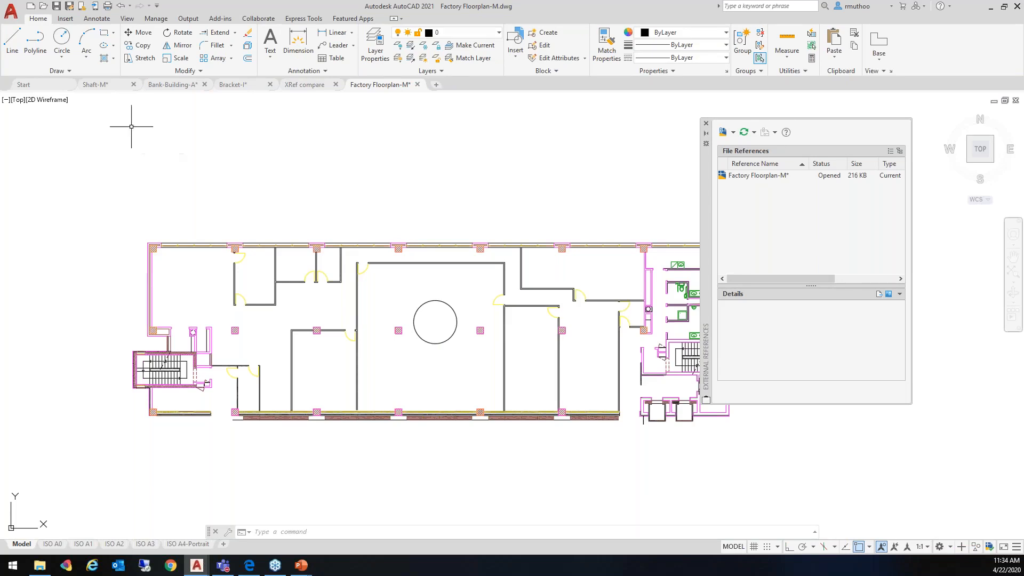
pyautogui.click(58, 8)
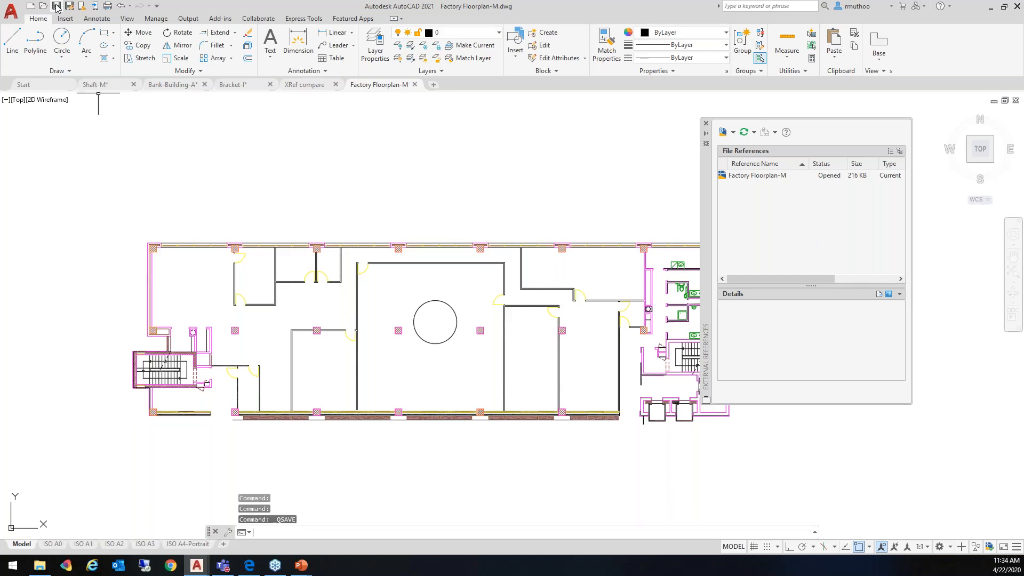
# In the XRef compare drawing, widen the references' Status column to fit and reload Factory Floorplan-M with its changes compared
pyautogui.click(302, 87)
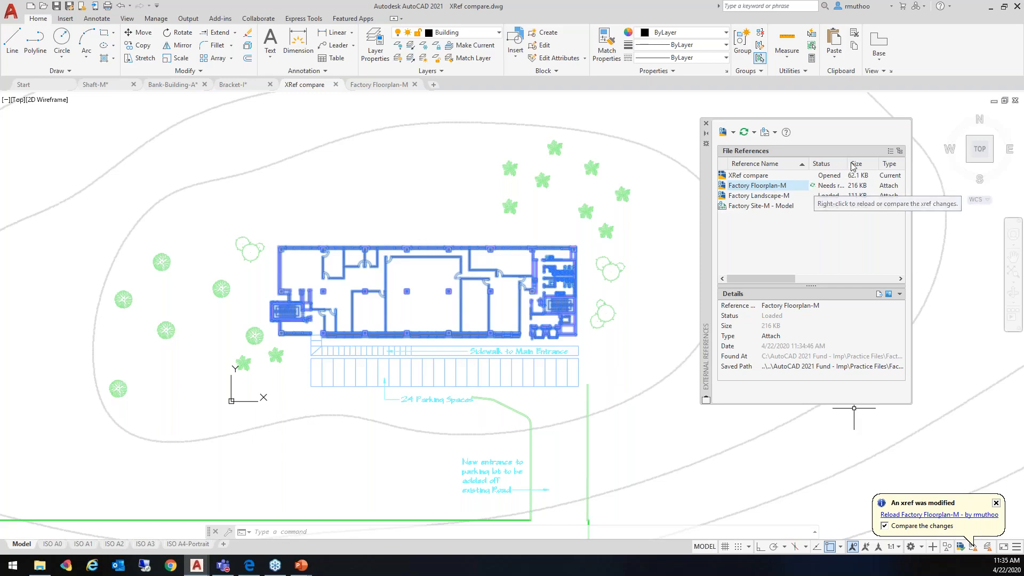
pyautogui.moveTo(848, 163); pyautogui.dragTo(855, 162)
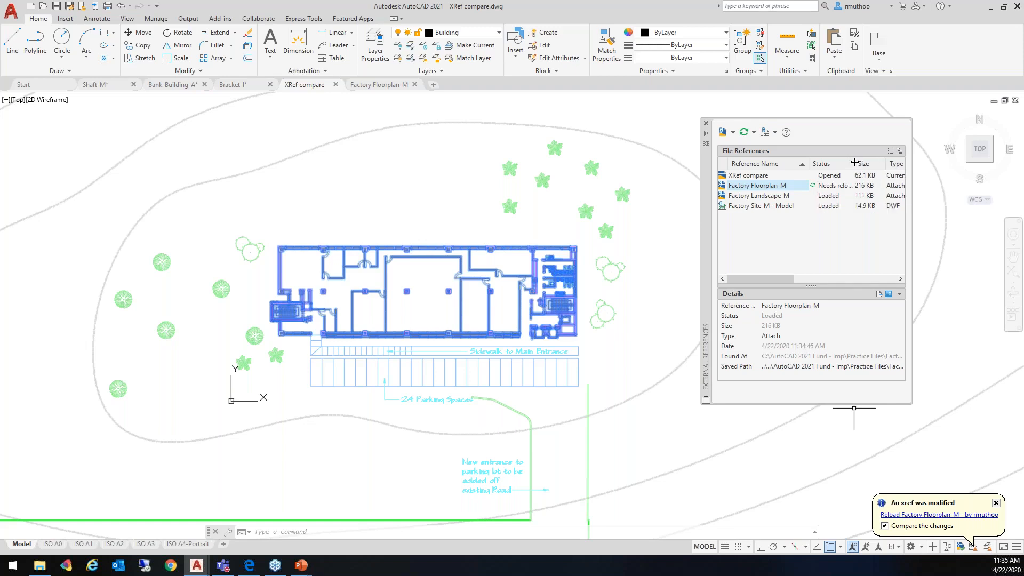
pyautogui.doubleClick(855, 163)
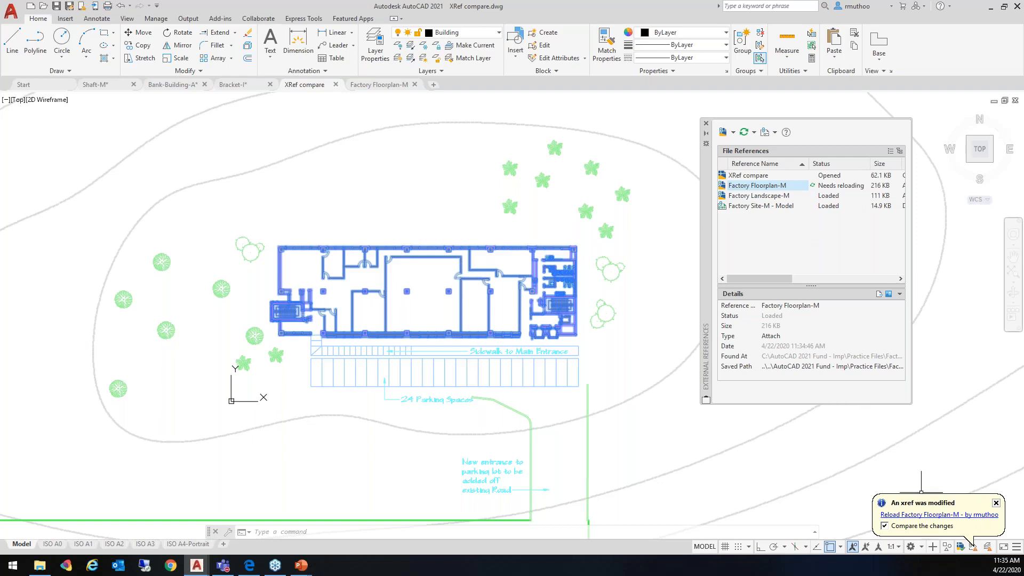
pyautogui.click(921, 514)
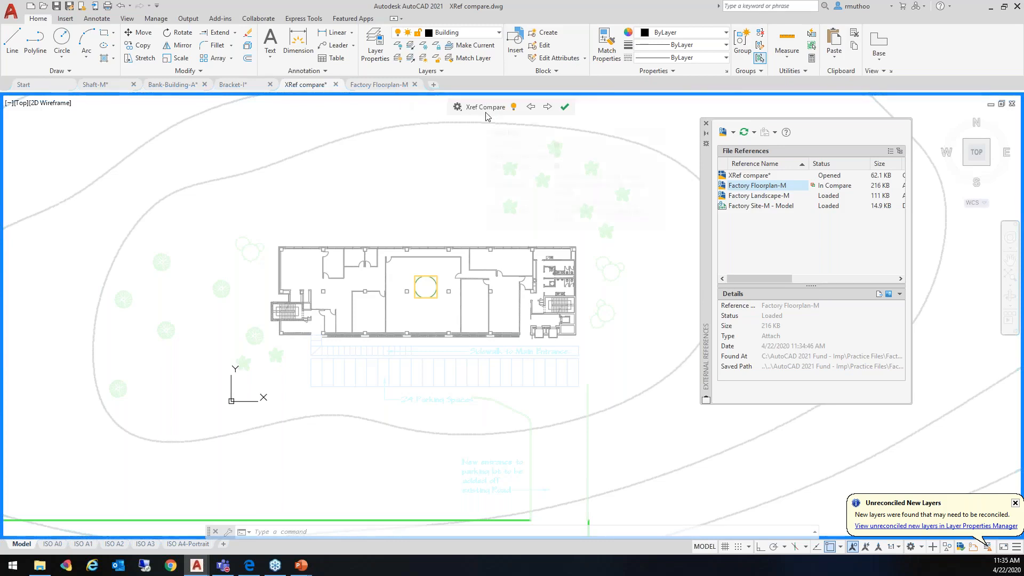
# Turn the Only in Current Xref differences off and back on in the Xref Compare settings
pyautogui.click(459, 109)
pyautogui.moveTo(527, 191); pyautogui.dragTo(528, 190, button='middle')
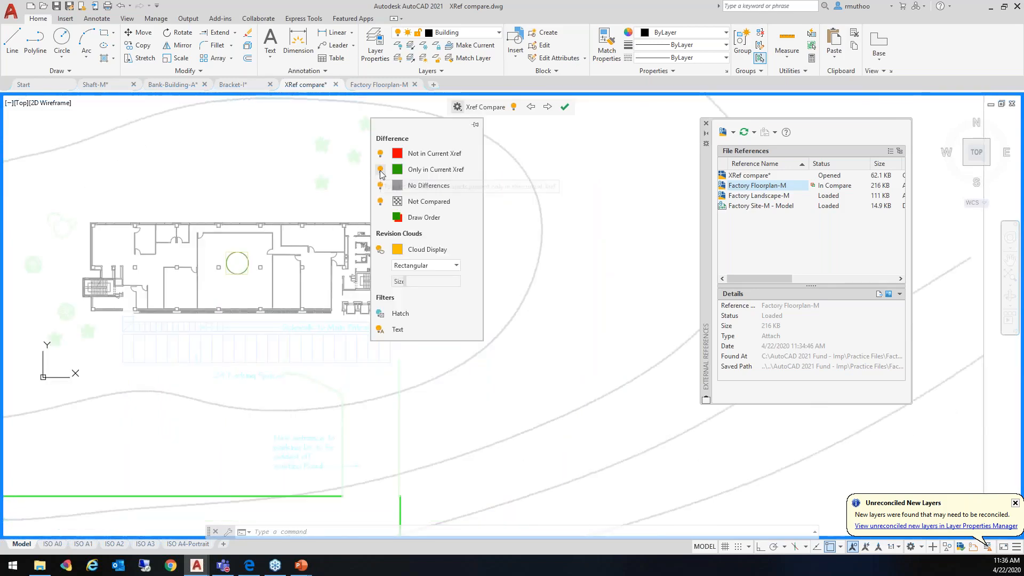
pyautogui.click(380, 170)
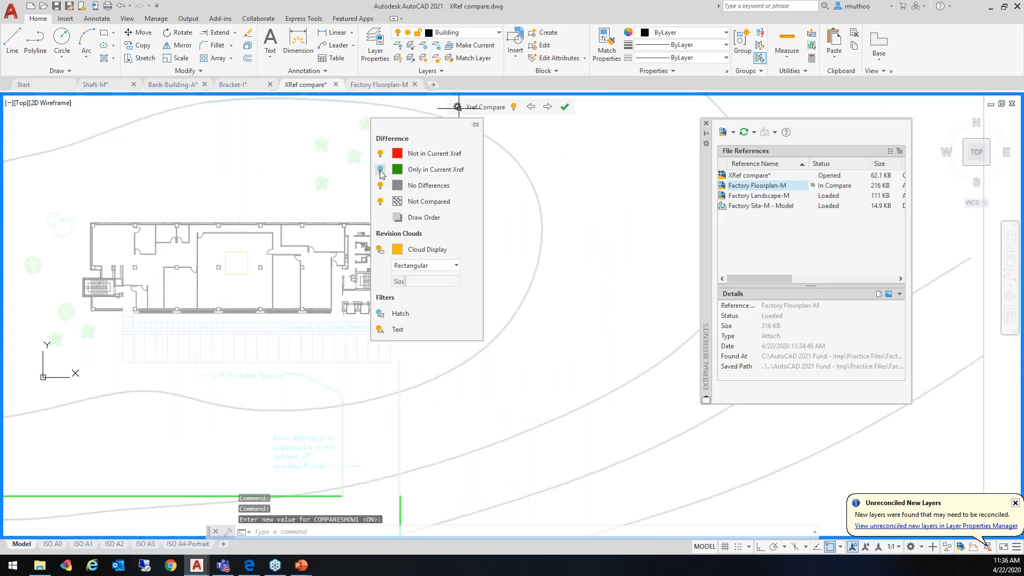
pyautogui.click(380, 169)
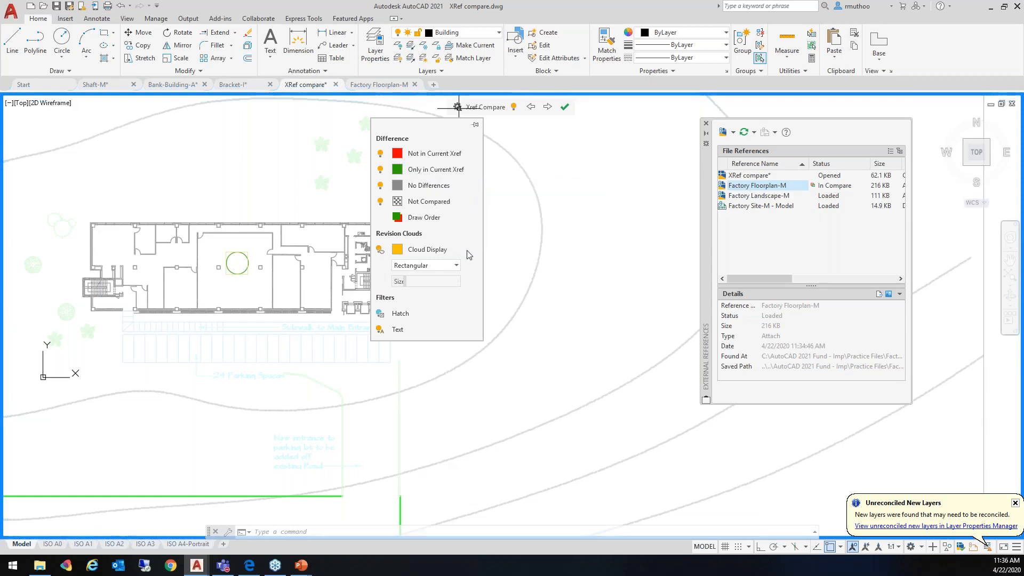
# Set the comparison's revision cloud color to blue, RGB 45,32,223, and choose the Rectangular cloud shape
pyautogui.click(397, 251)
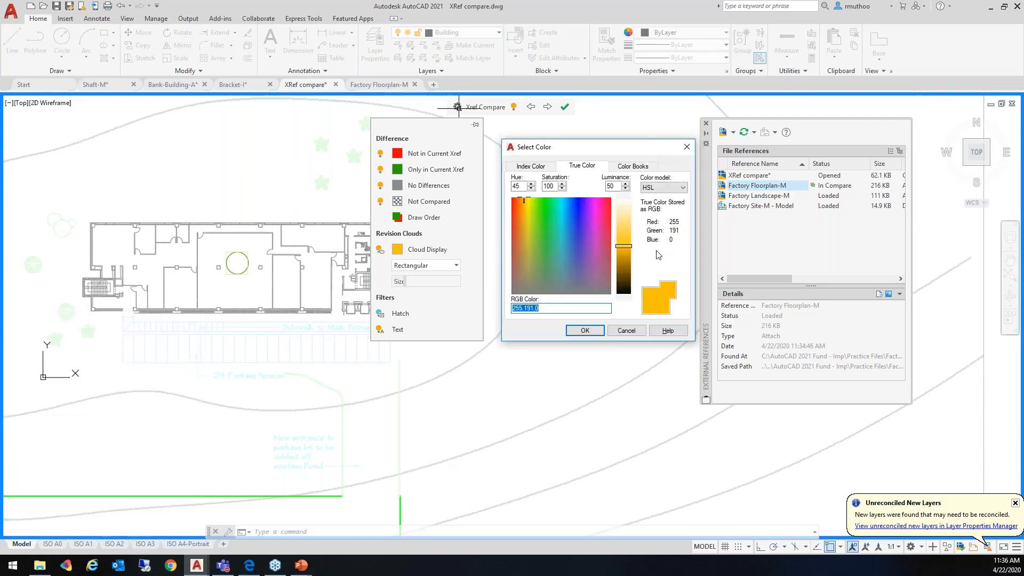
pyautogui.click(579, 221)
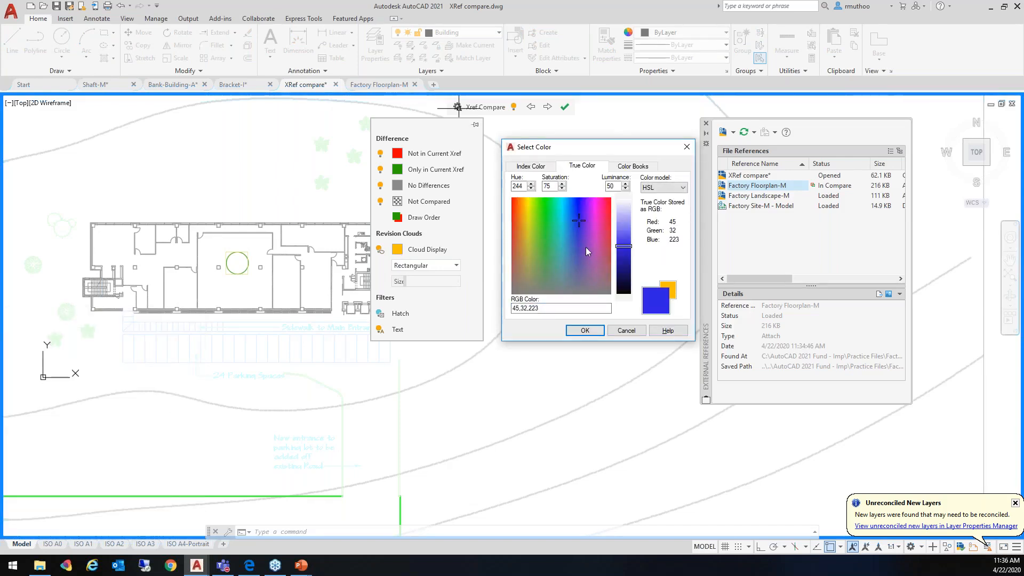
pyautogui.click(585, 331)
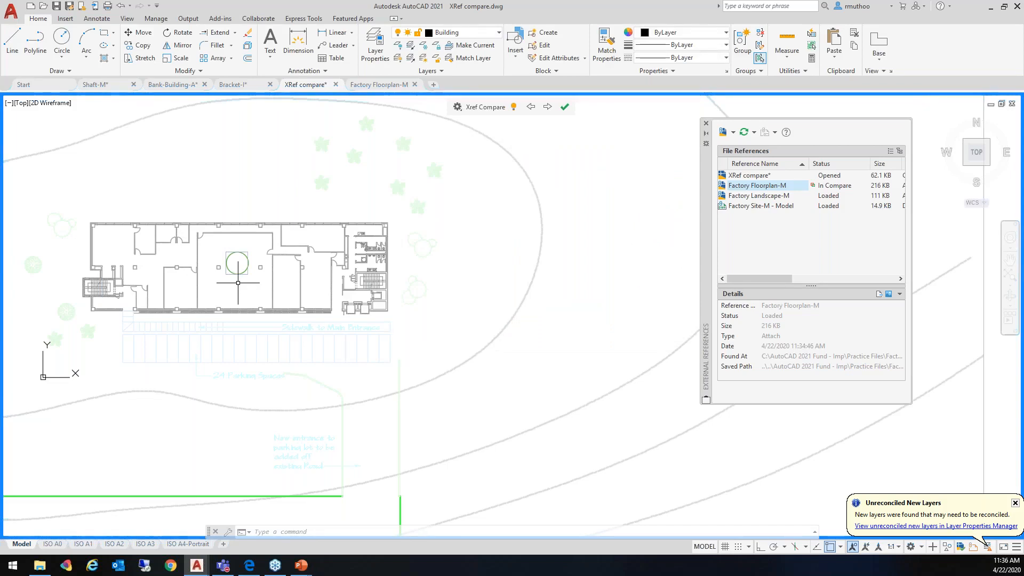
pyautogui.scroll(4, 238, 283)
pyautogui.moveTo(251, 285); pyautogui.dragTo(359, 364, button='middle')
pyautogui.click(457, 106)
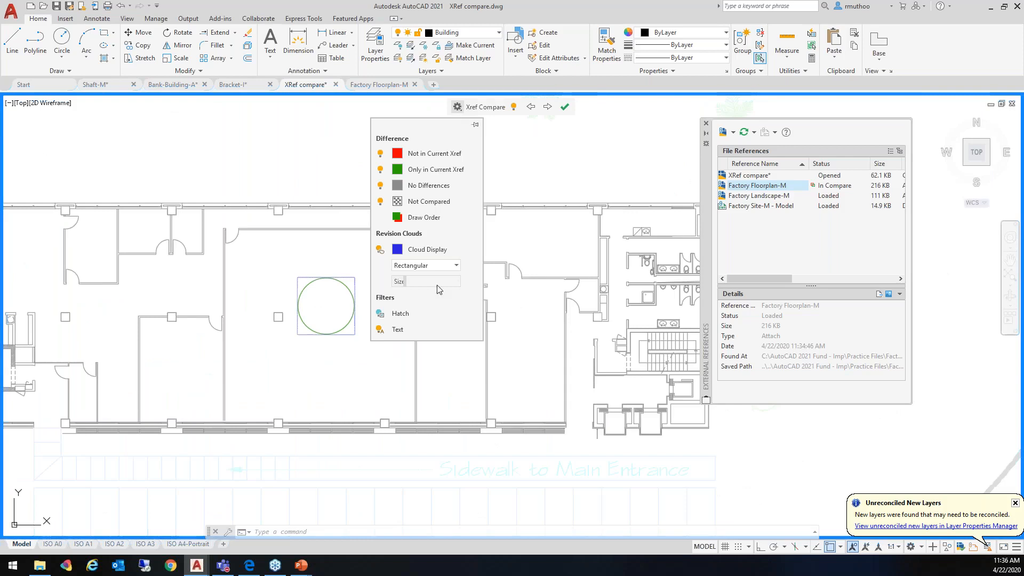
pyautogui.click(455, 265)
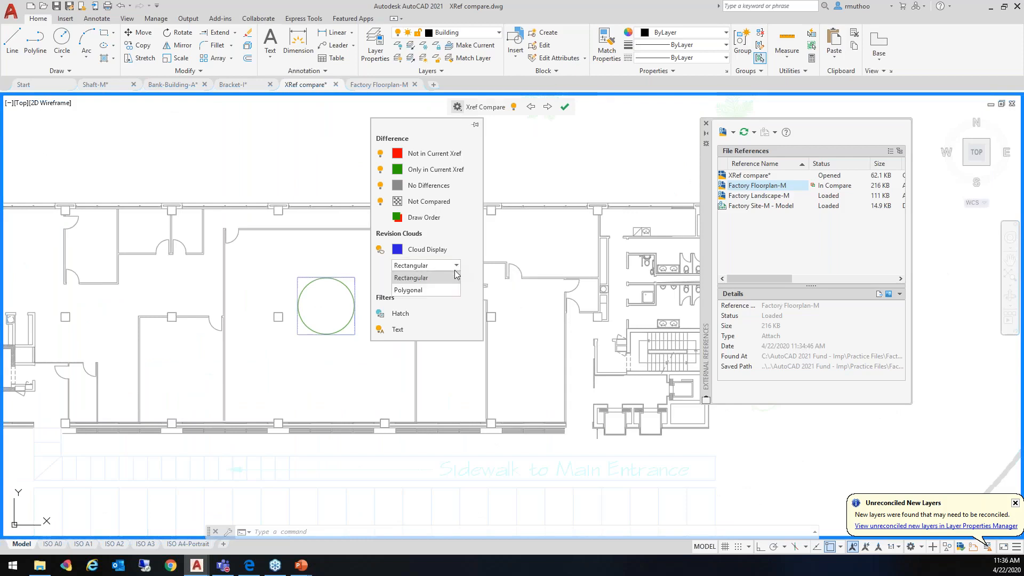
pyautogui.click(419, 277)
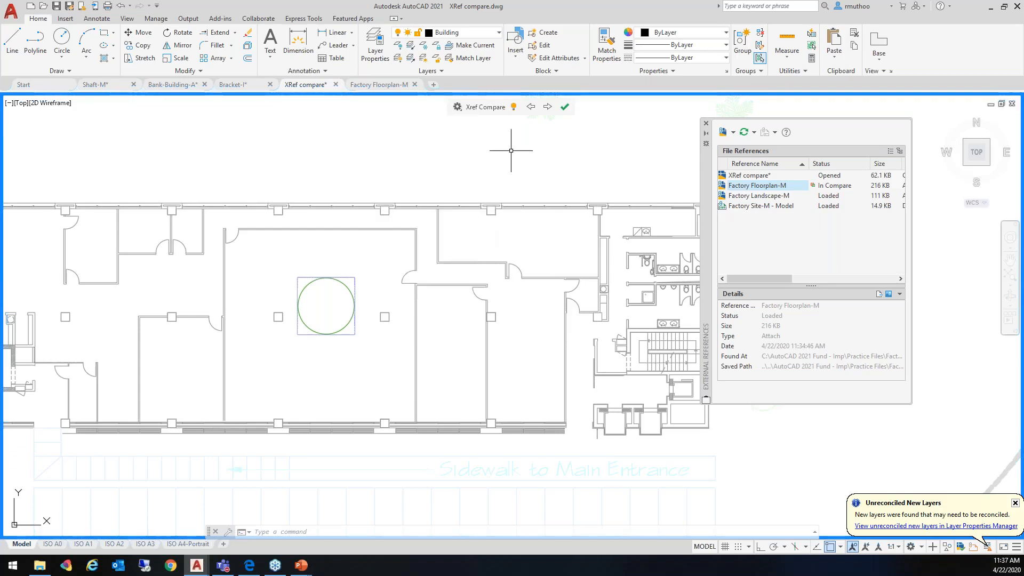
# End the xref comparison and save the XRef compare drawing
pyautogui.click(564, 106)
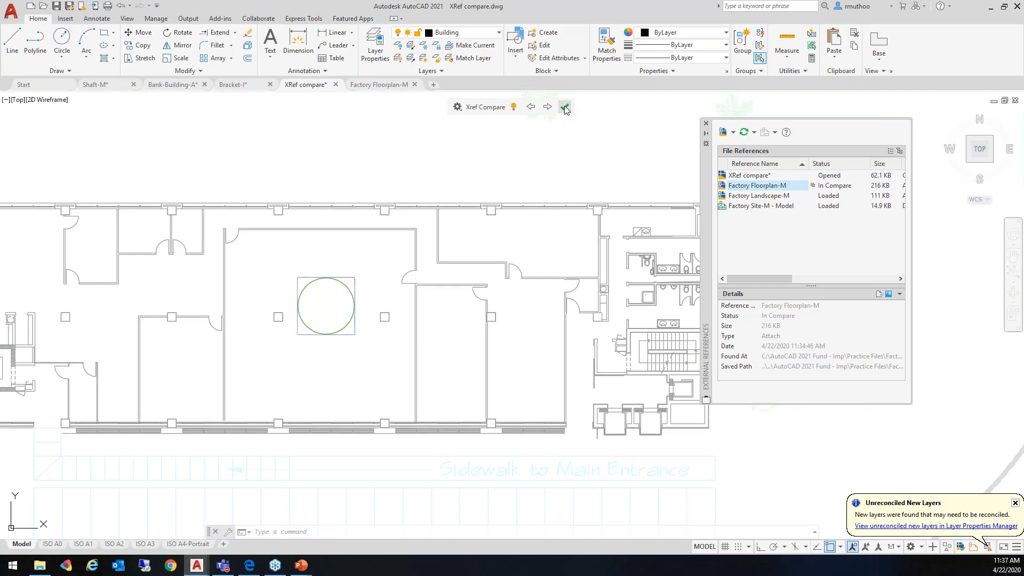
pyautogui.click(565, 107)
pyautogui.moveTo(439, 212); pyautogui.dragTo(439, 213, button='middle')
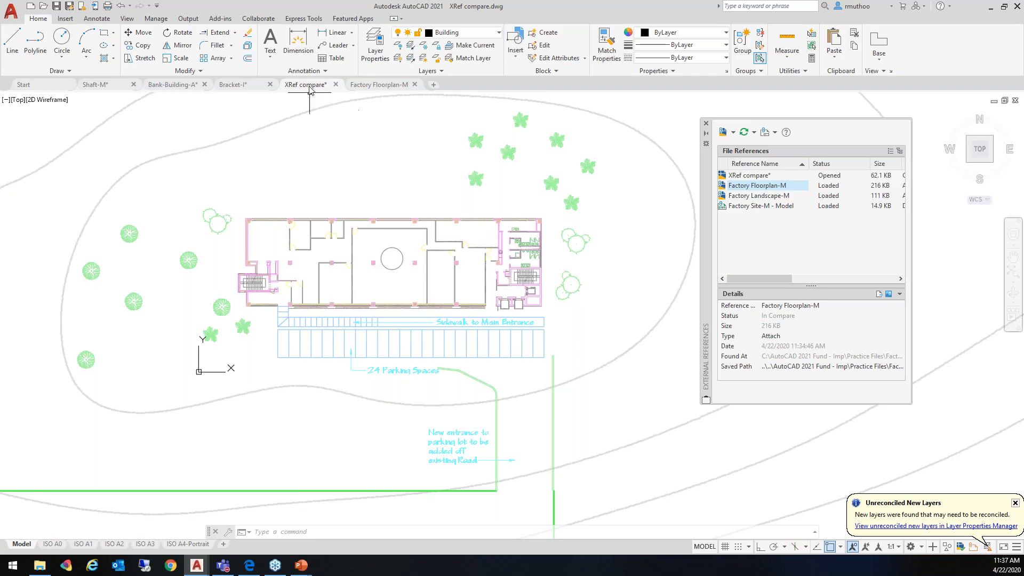
pyautogui.click(57, 8)
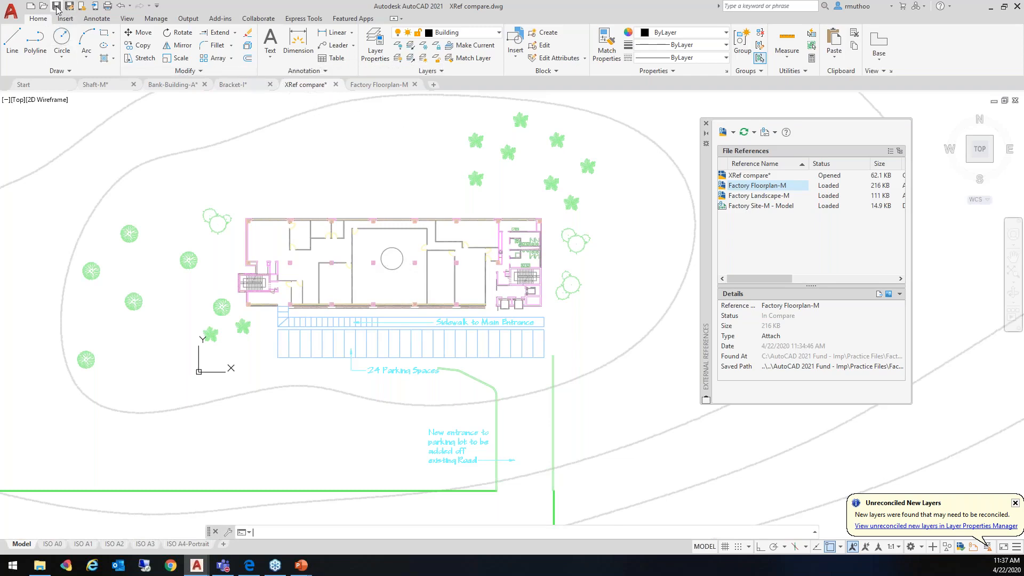
pyautogui.click(57, 7)
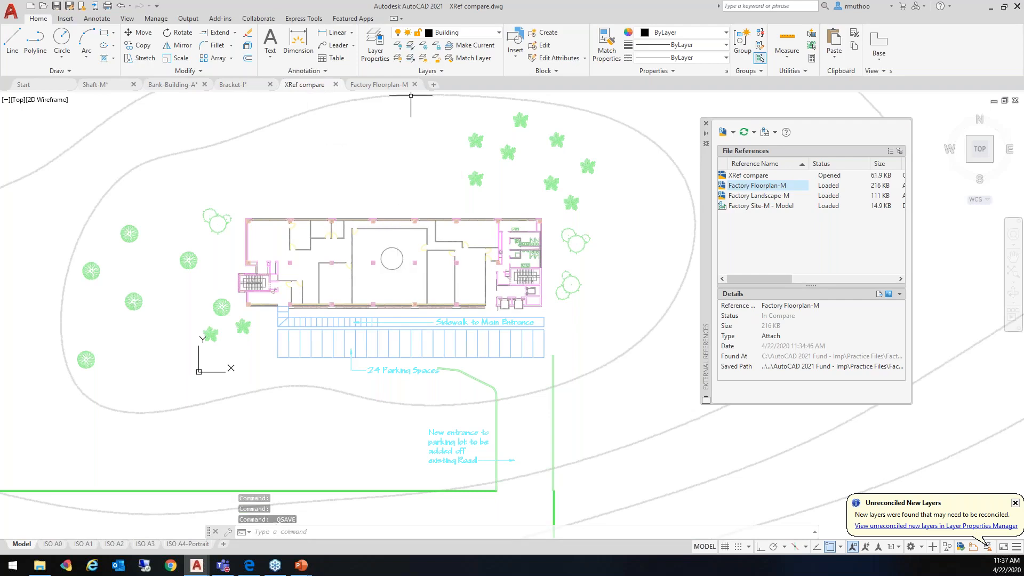
# In Factory Floorplan-M, replace the circle in the large central room with a small rectangle and save the drawing
pyautogui.moveTo(401, 87)
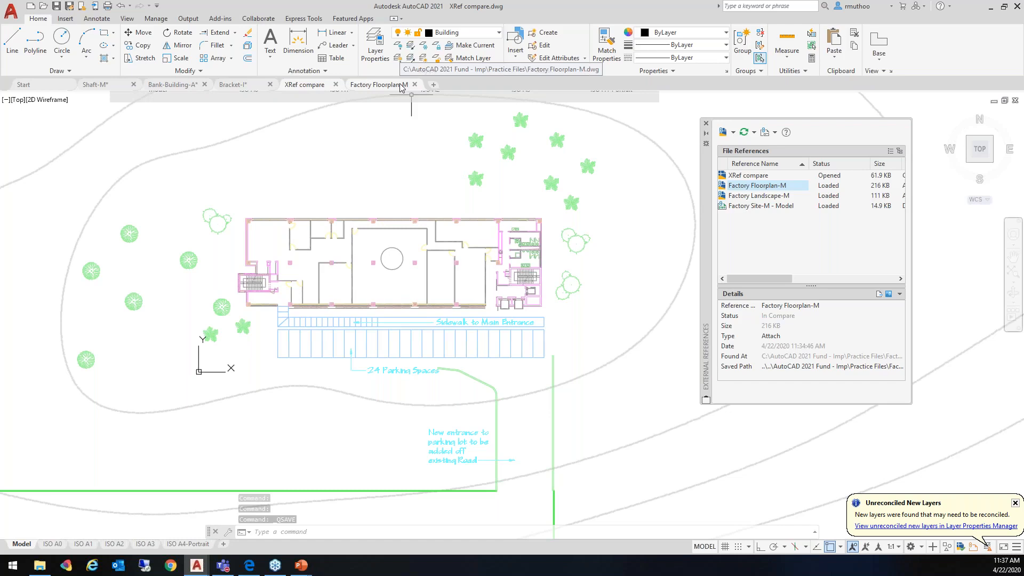
pyautogui.click(401, 86)
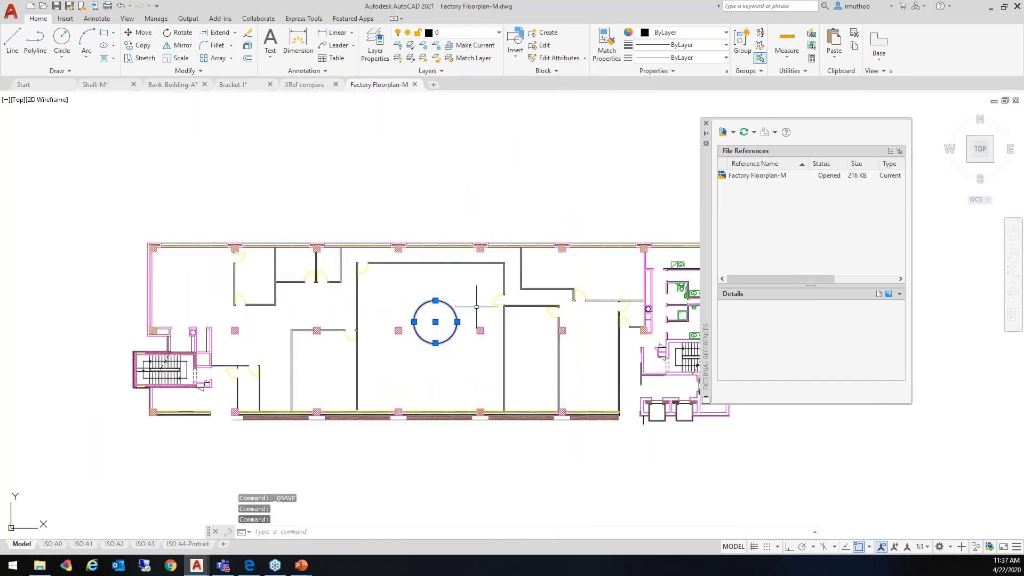
pyautogui.press('Delete')
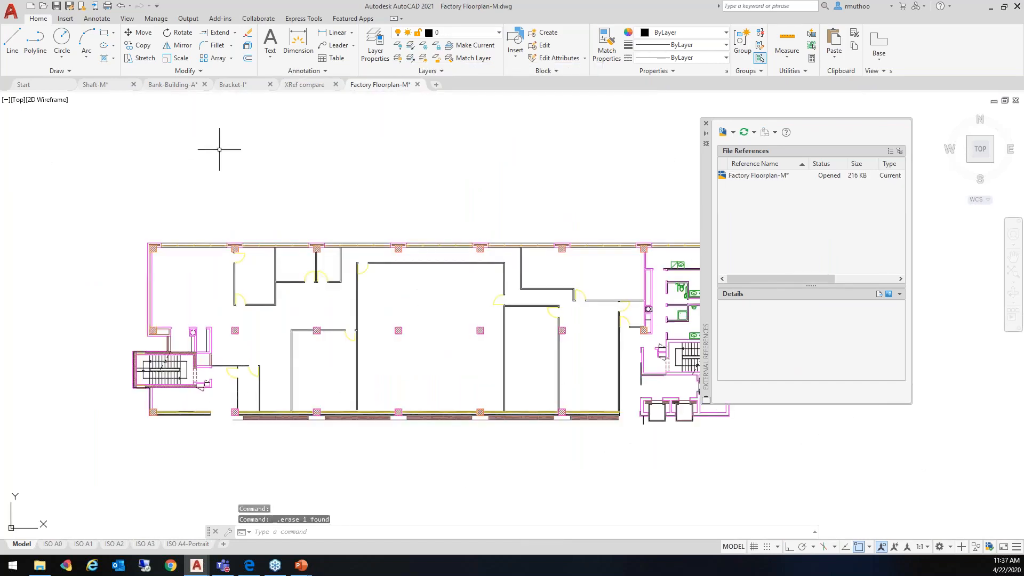
pyautogui.click(104, 33)
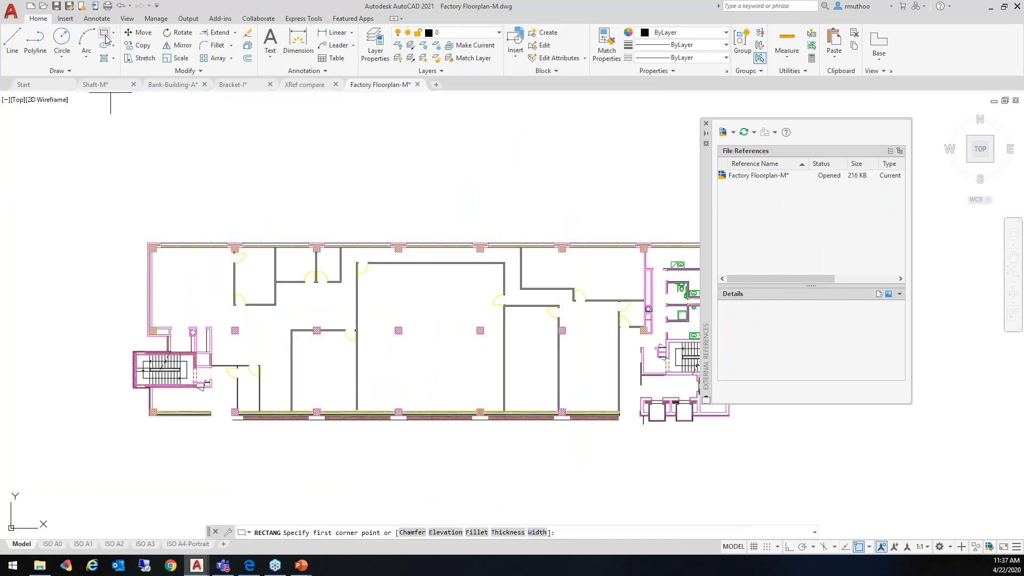
pyautogui.click(417, 310)
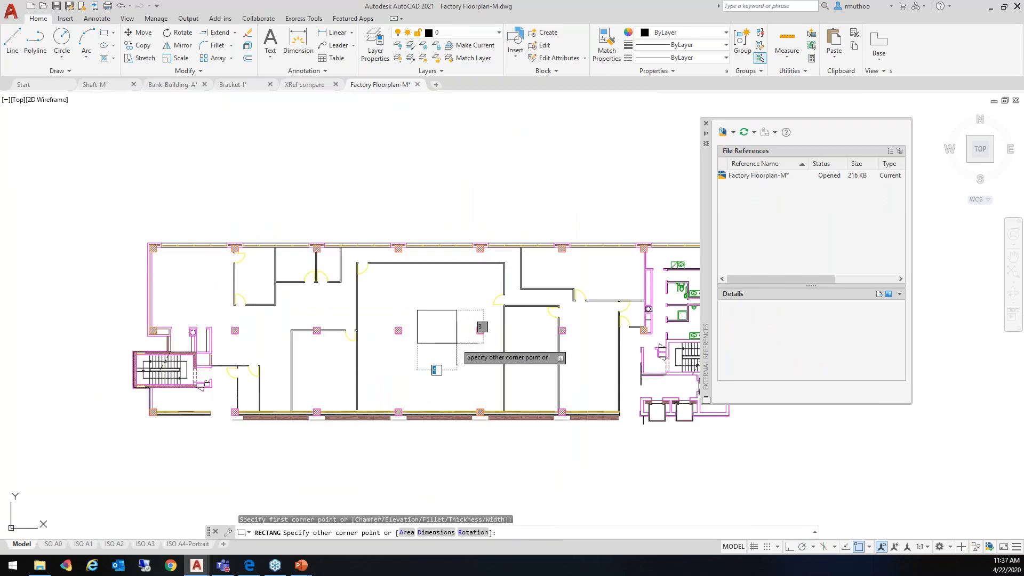
pyautogui.click(457, 343)
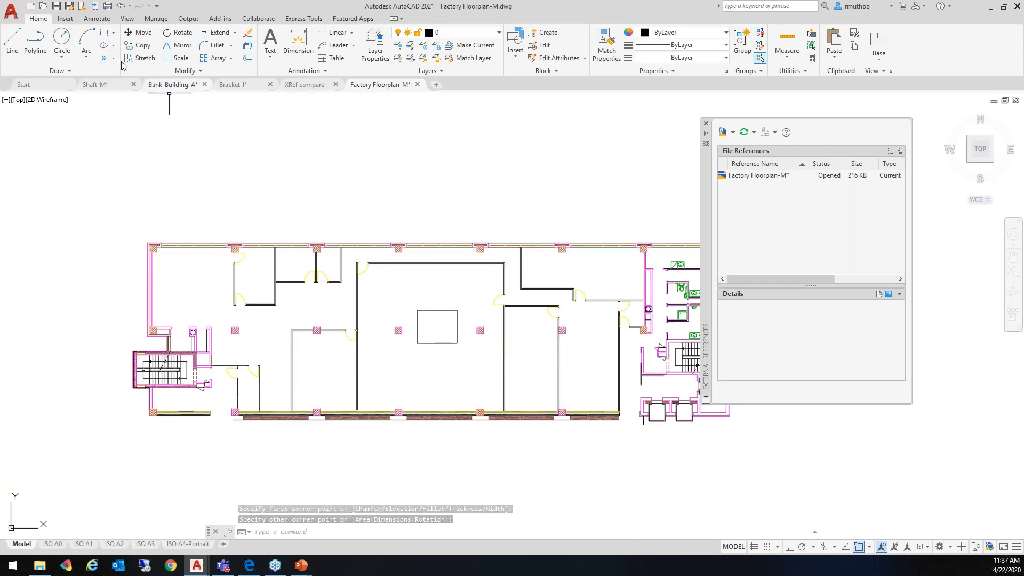
pyautogui.hotkey('ctrl', 's')
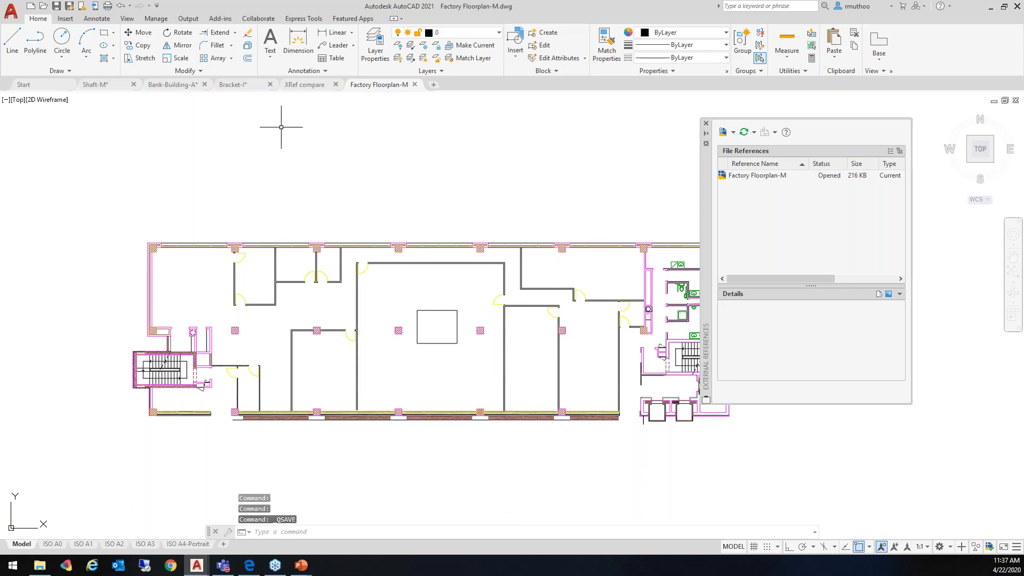
# In the XRef compare drawing, reload the modified Factory Floorplan-M xref with its changes compared
pyautogui.click(309, 86)
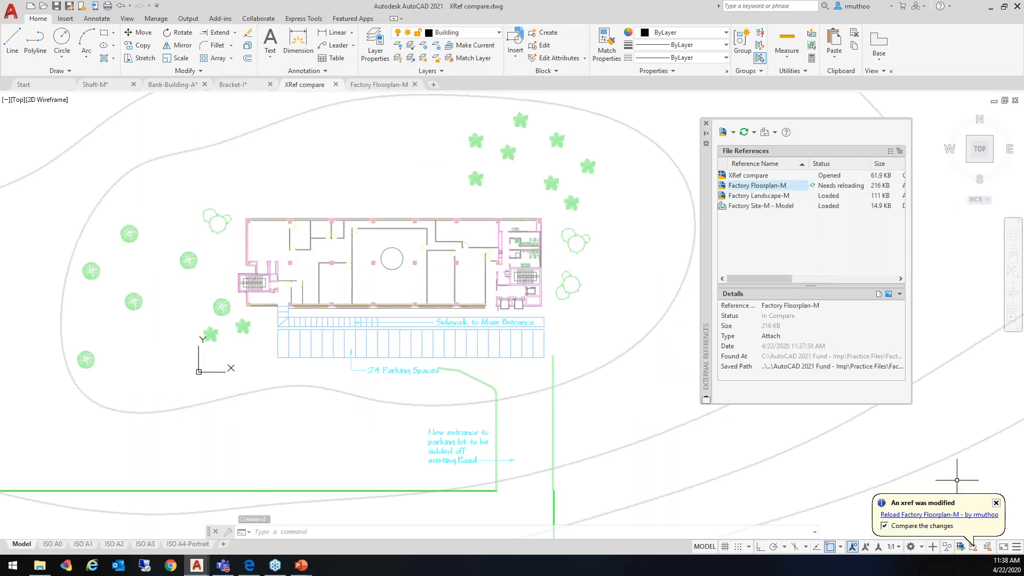
pyautogui.click(946, 515)
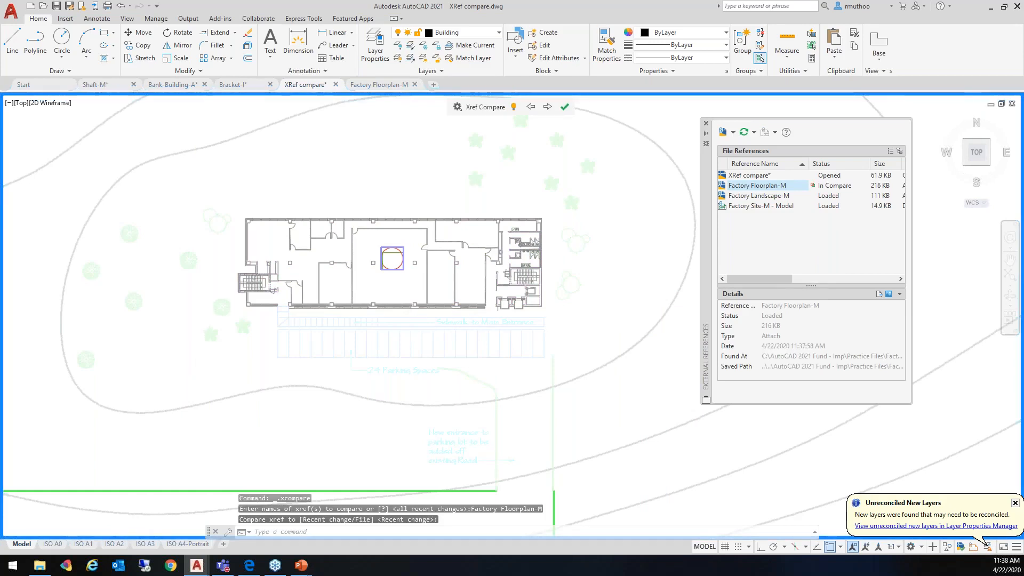
pyautogui.scroll(3, 374, 277)
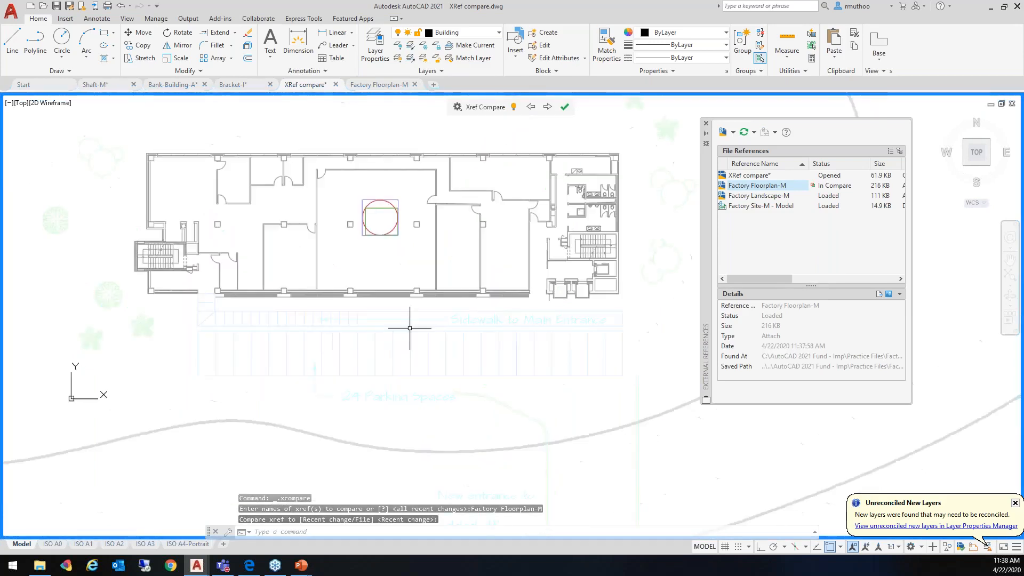
pyautogui.scroll(2, 376, 223)
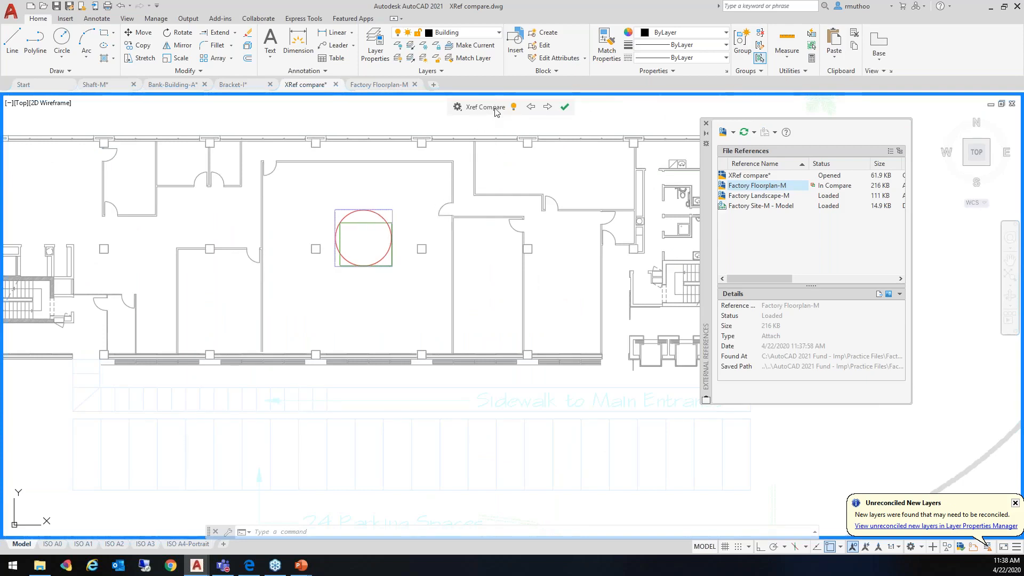
# In the Xref Compare settings, turn the Only in Current Xref differences off and back on, and hide the Not in Current Xref differences
pyautogui.click(461, 107)
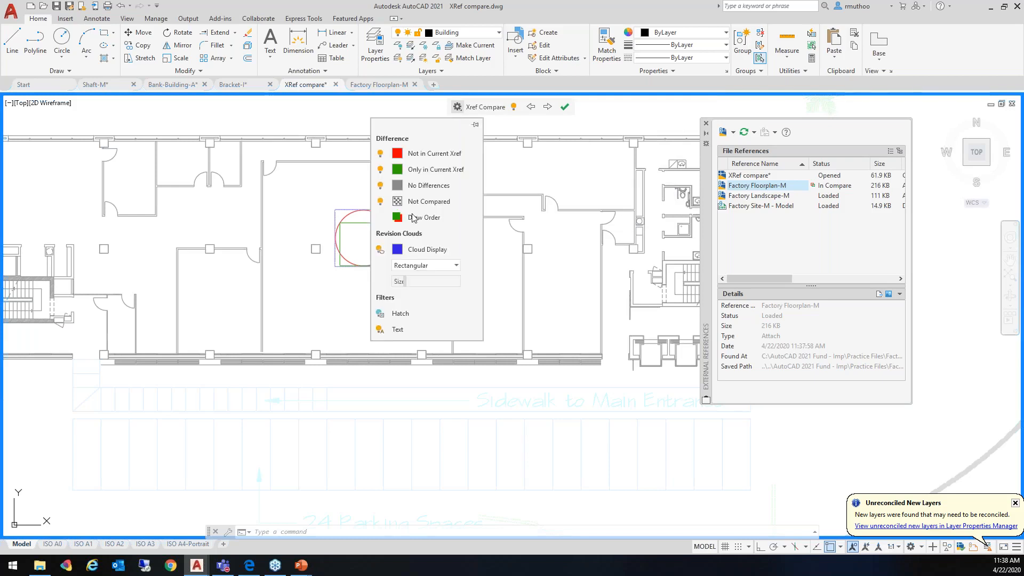
pyautogui.moveTo(415, 171)
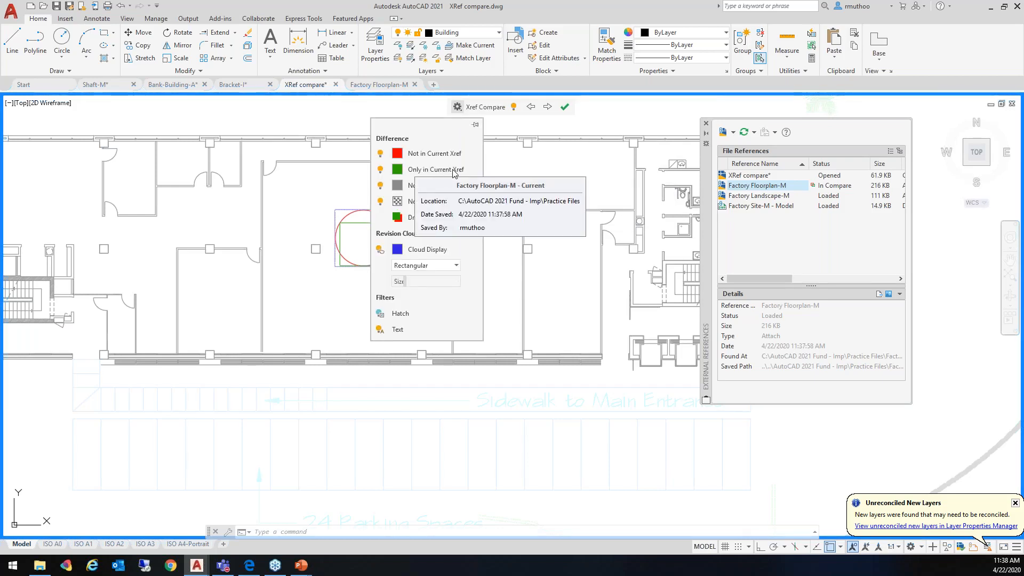
pyautogui.moveTo(456, 160)
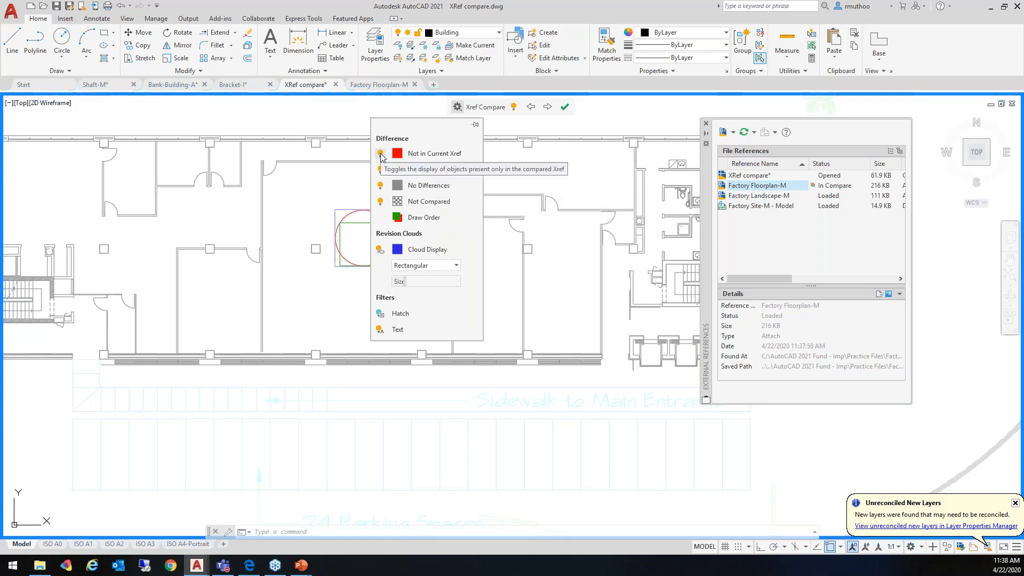
pyautogui.moveTo(556, 256); pyautogui.dragTo(370, 256, button='middle')
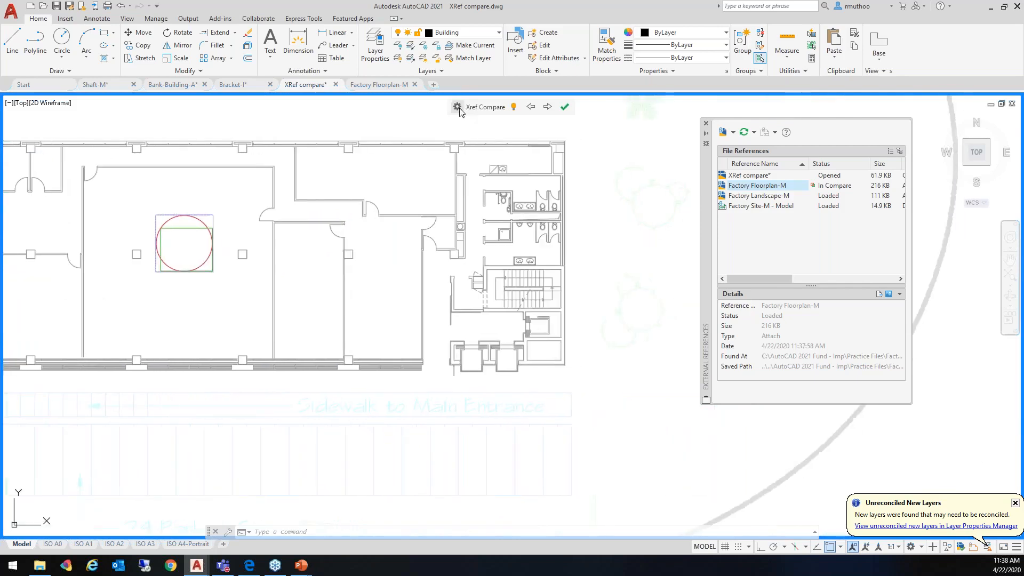
pyautogui.click(457, 106)
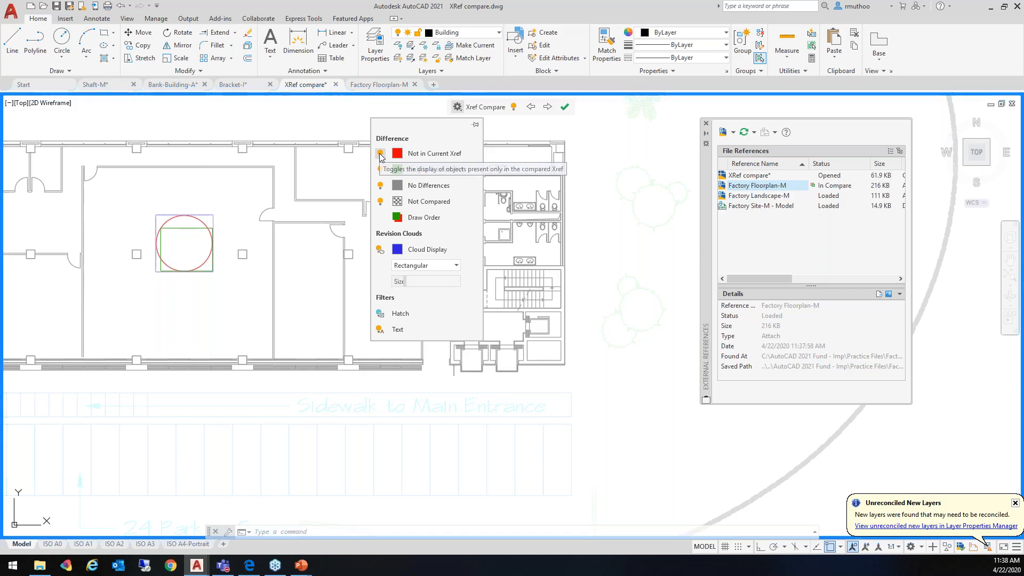
pyautogui.click(380, 170)
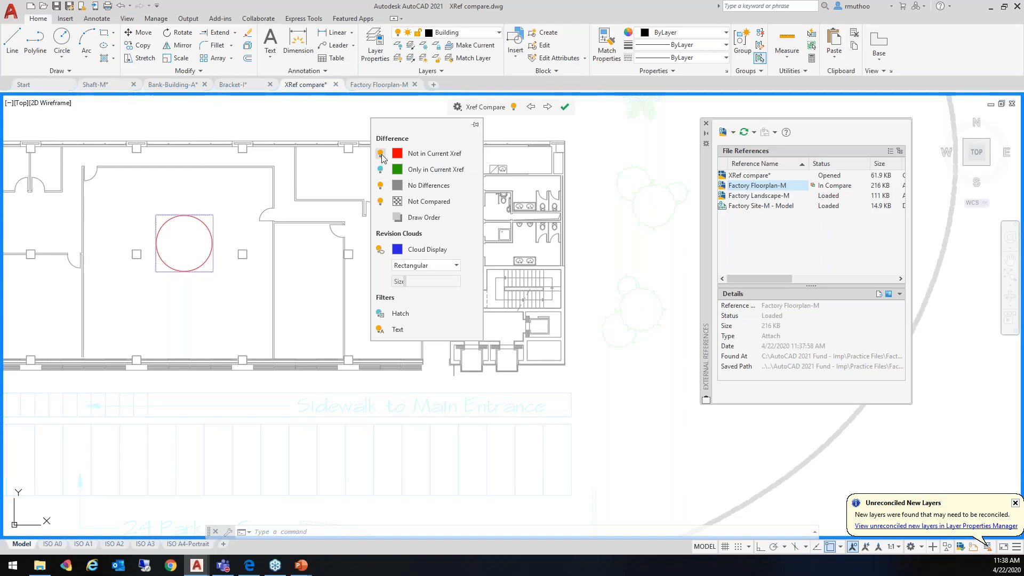
pyautogui.click(380, 154)
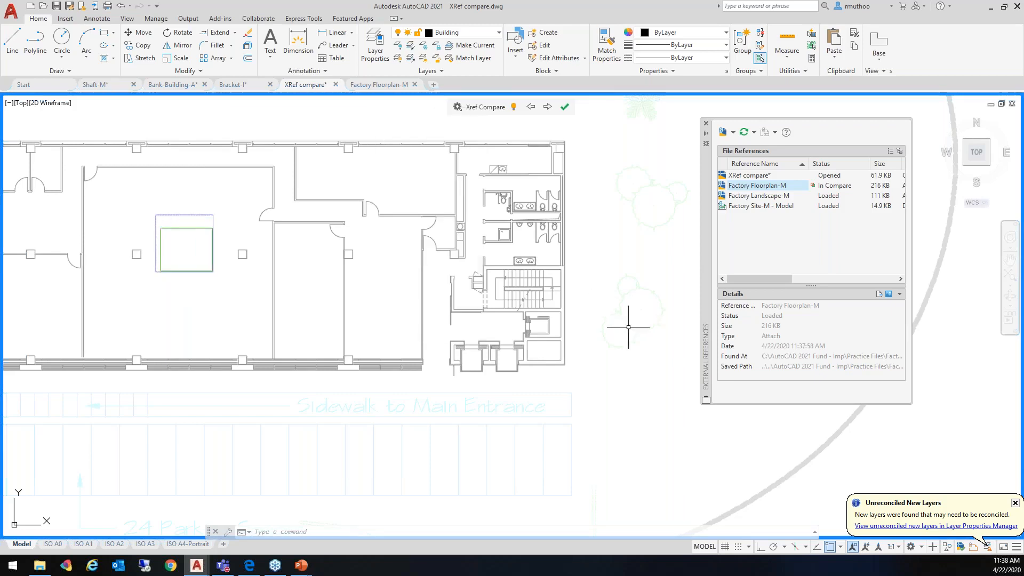
pyautogui.click(460, 110)
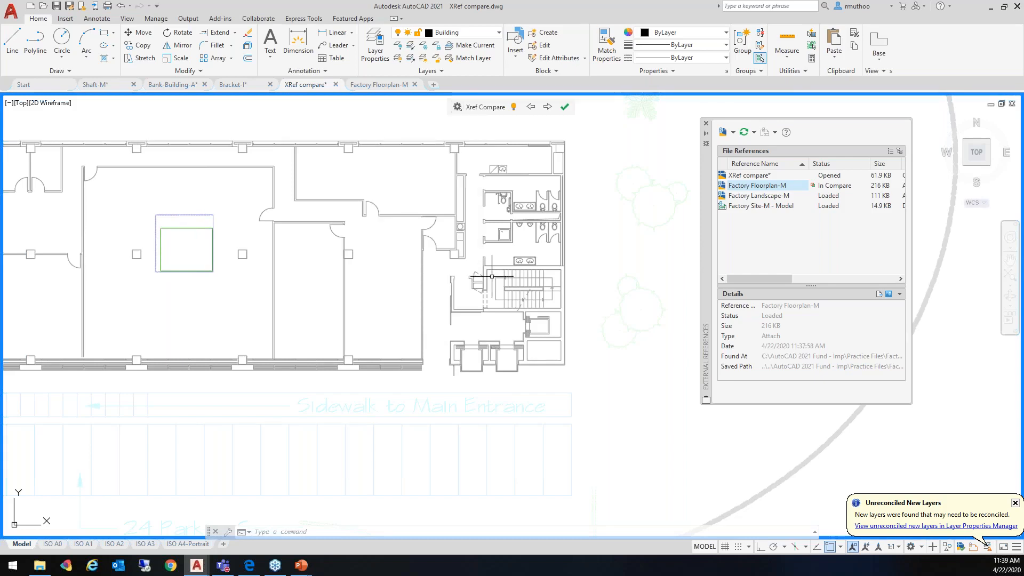
# End the xref comparison and switch to the PowerPoint presentation
pyautogui.click(564, 109)
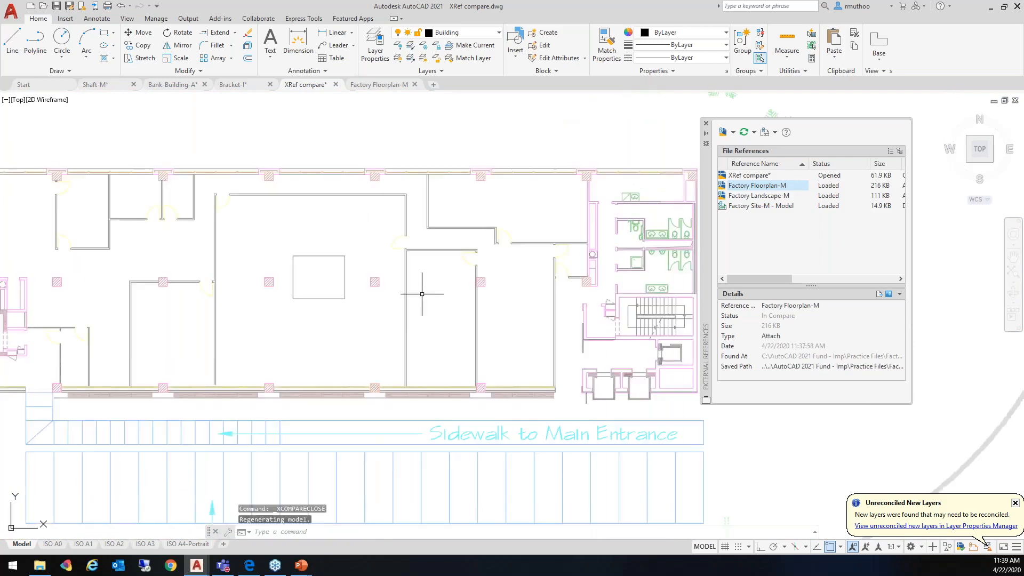
pyautogui.scroll(-4, 424, 266)
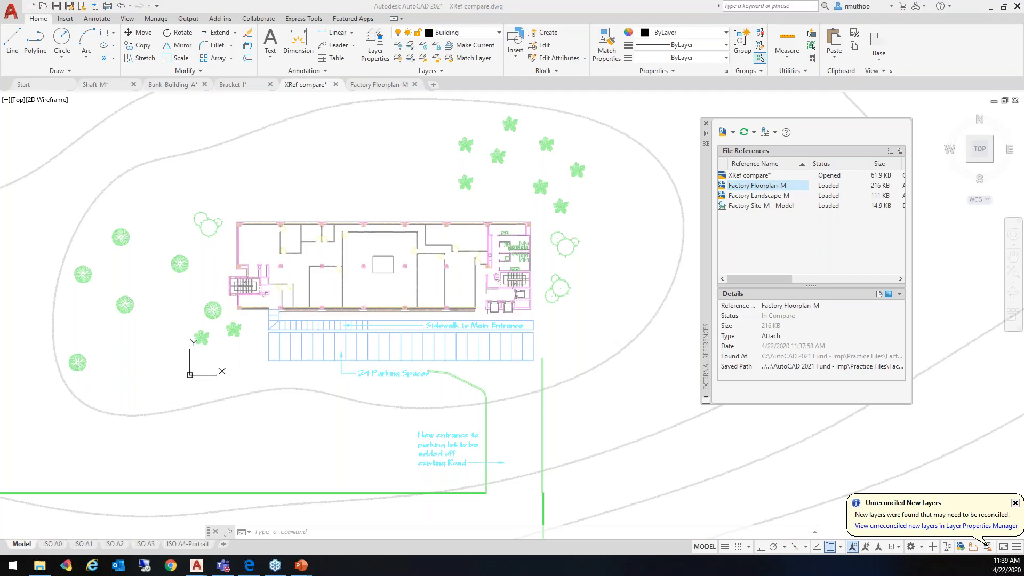
pyautogui.hotkey('alt', 'Tab')
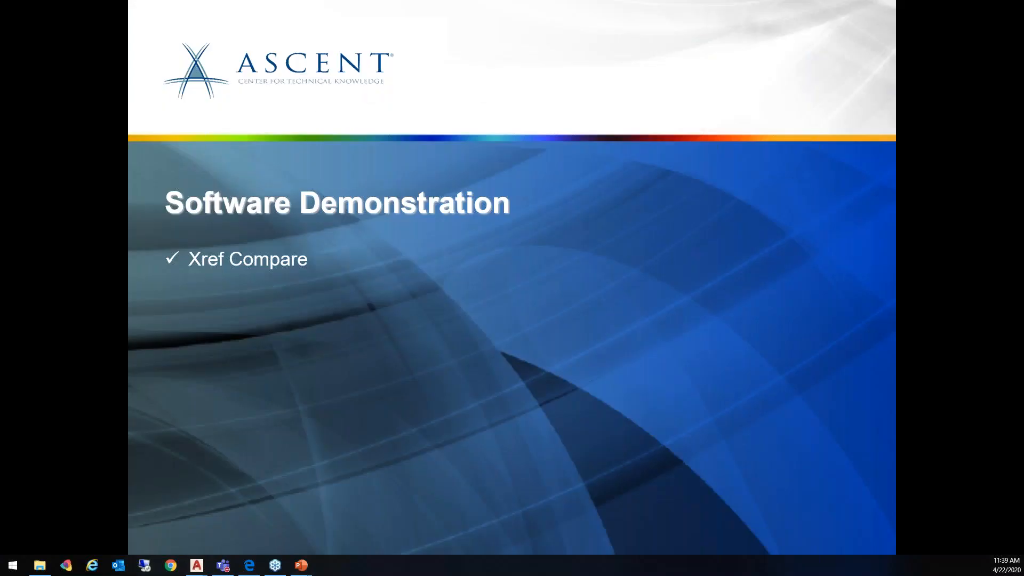